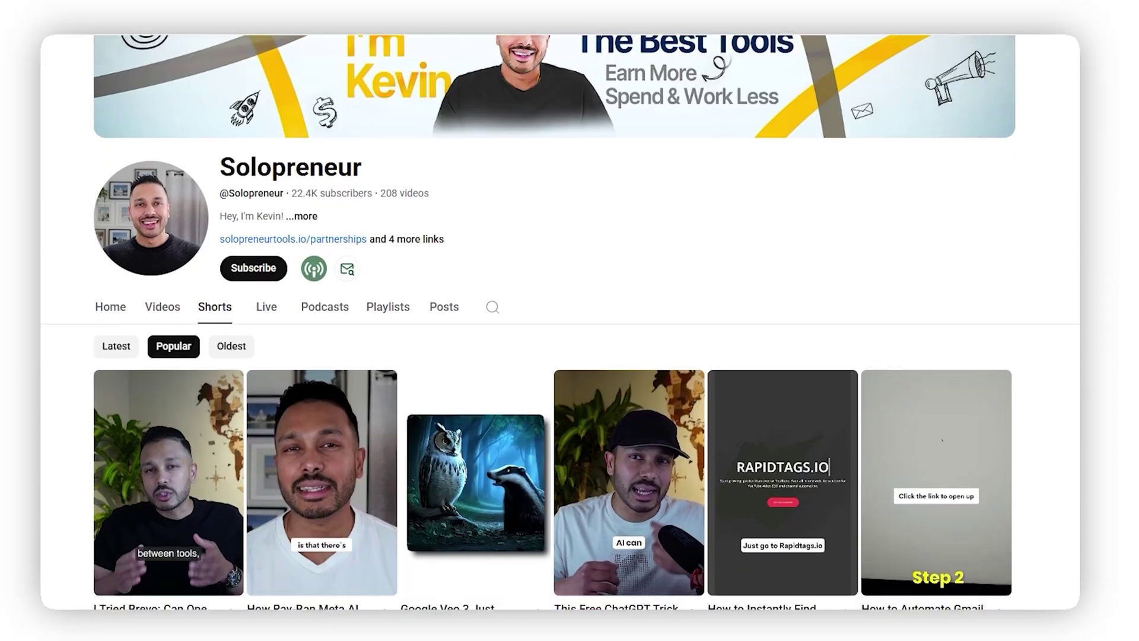
# Scroll through the Solopreneur channel's popular Shorts thumbnails.
pyautogui.scroll(-10, 562, 322)
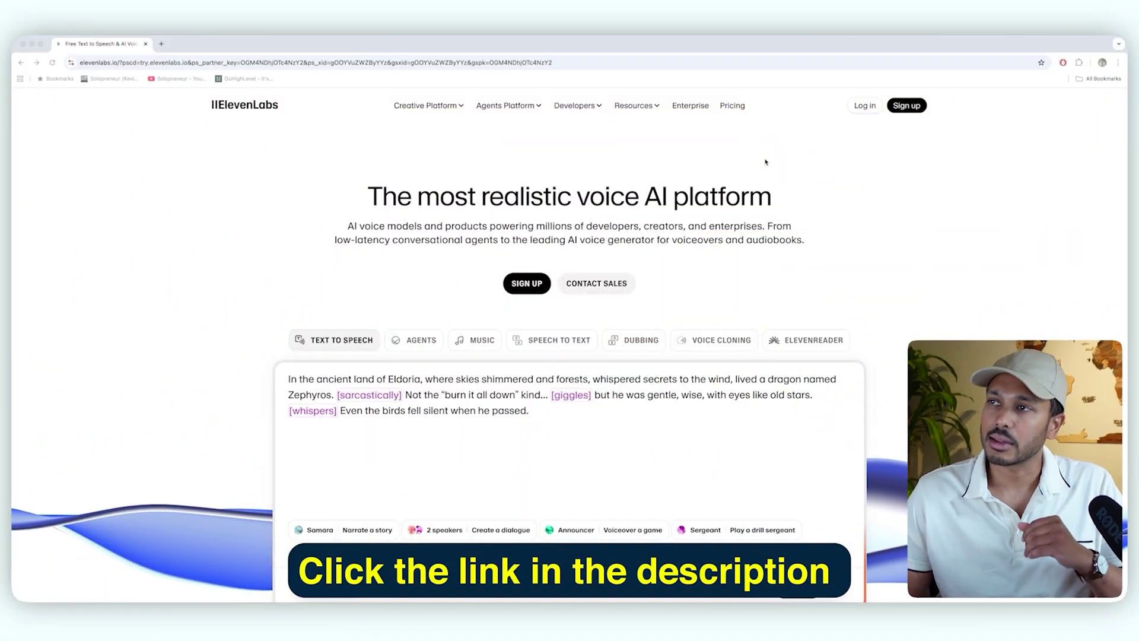
# On the pricing page, highlight the Free plan's 10k monthly credits and included features.
pyautogui.click(731, 106)
pyautogui.scroll(-2, 203, 226)
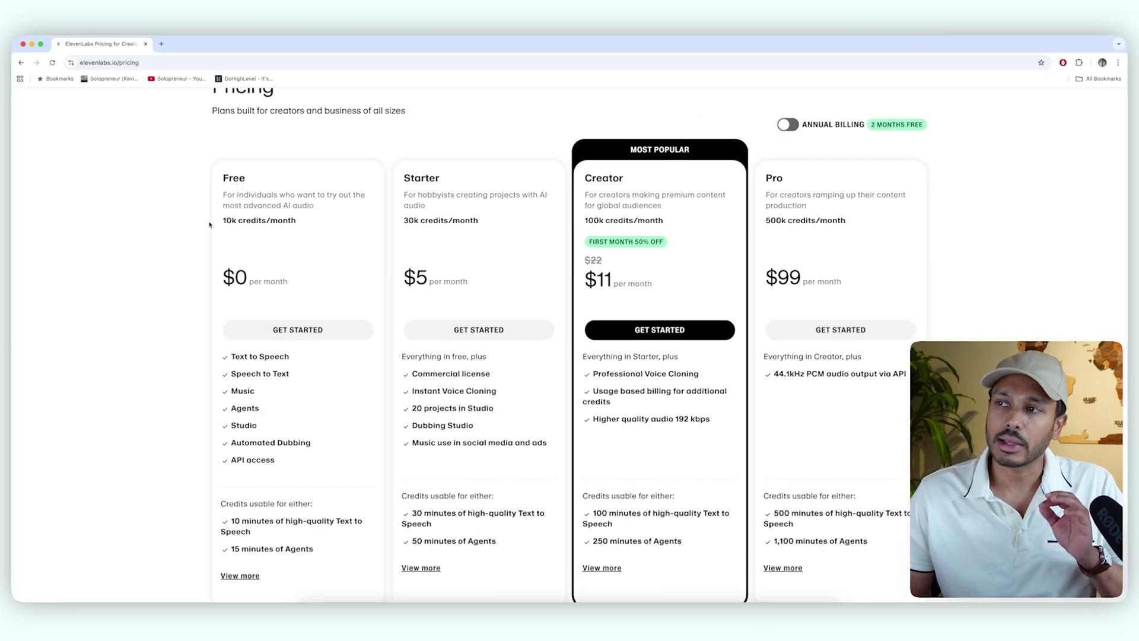
pyautogui.moveTo(209, 224); pyautogui.dragTo(316, 226)
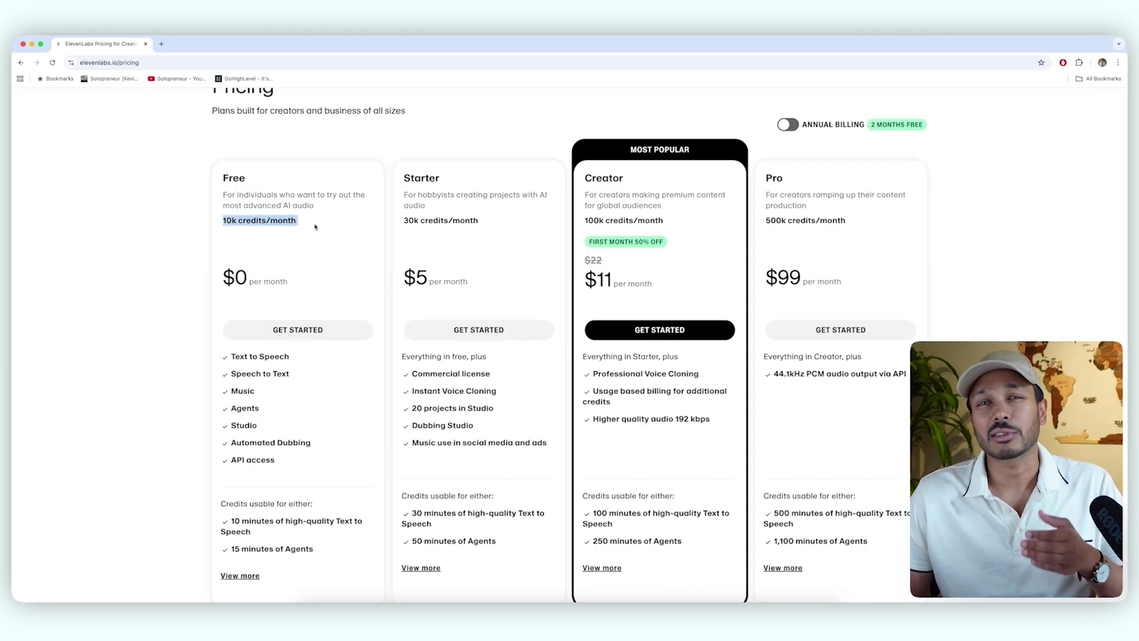
pyautogui.click(291, 397)
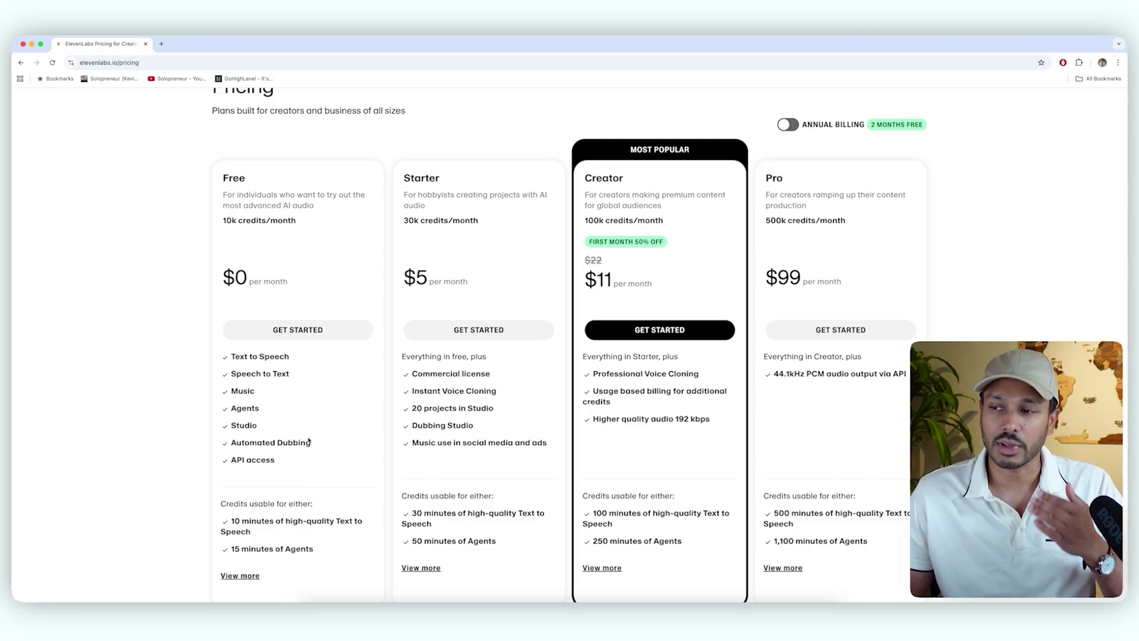
pyautogui.moveTo(305, 462); pyautogui.dragTo(208, 336)
pyautogui.click(286, 434)
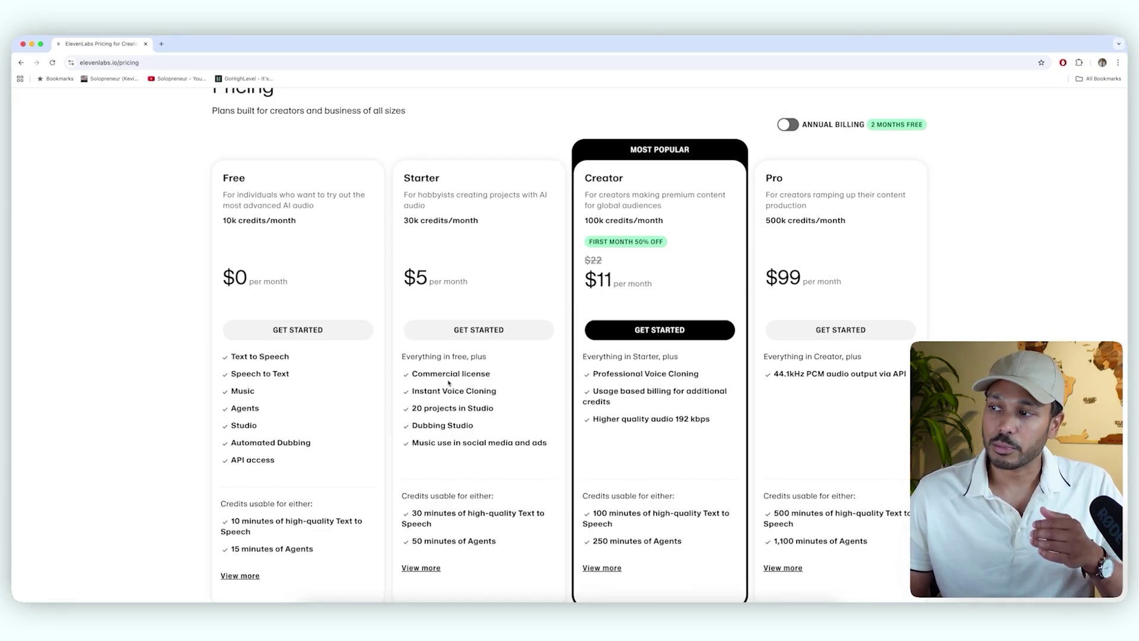
# Compare Starter's Instant Voice Cloning with Creator's Professional Voice Cloning and get the Creator plan.
pyautogui.moveTo(511, 398); pyautogui.dragTo(406, 393)
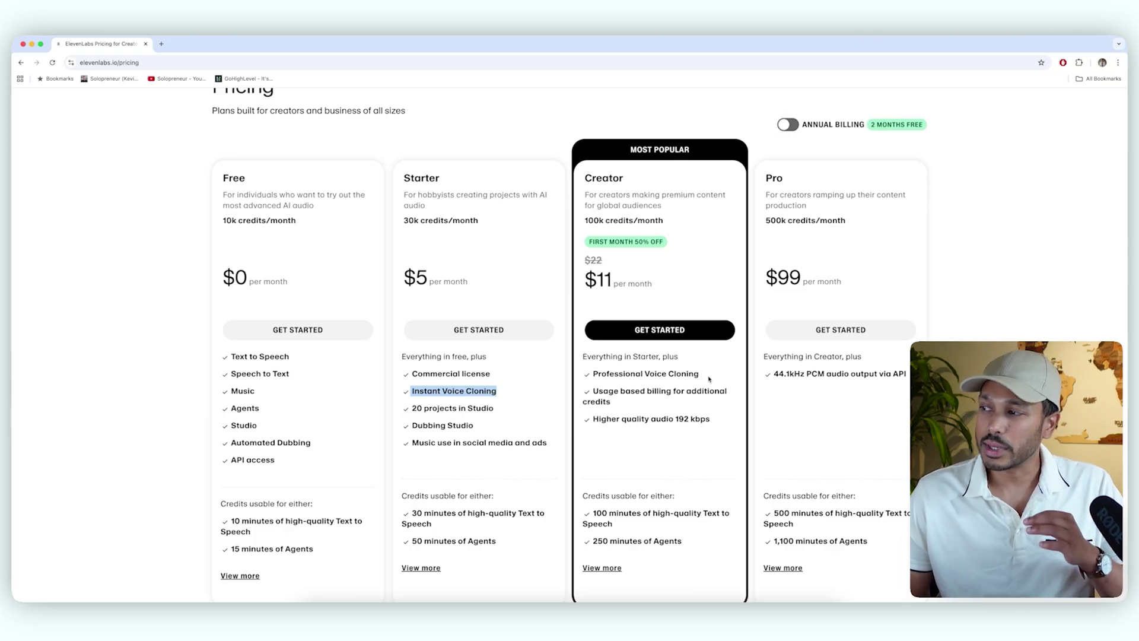
pyautogui.moveTo(709, 379); pyautogui.dragTo(591, 374)
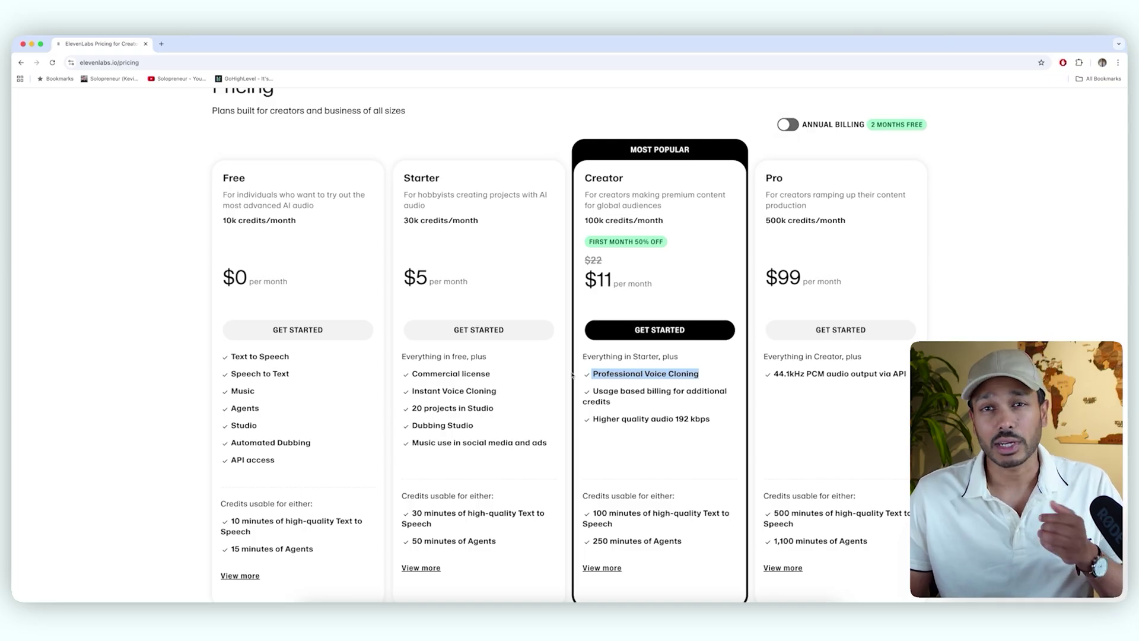
pyautogui.click(658, 331)
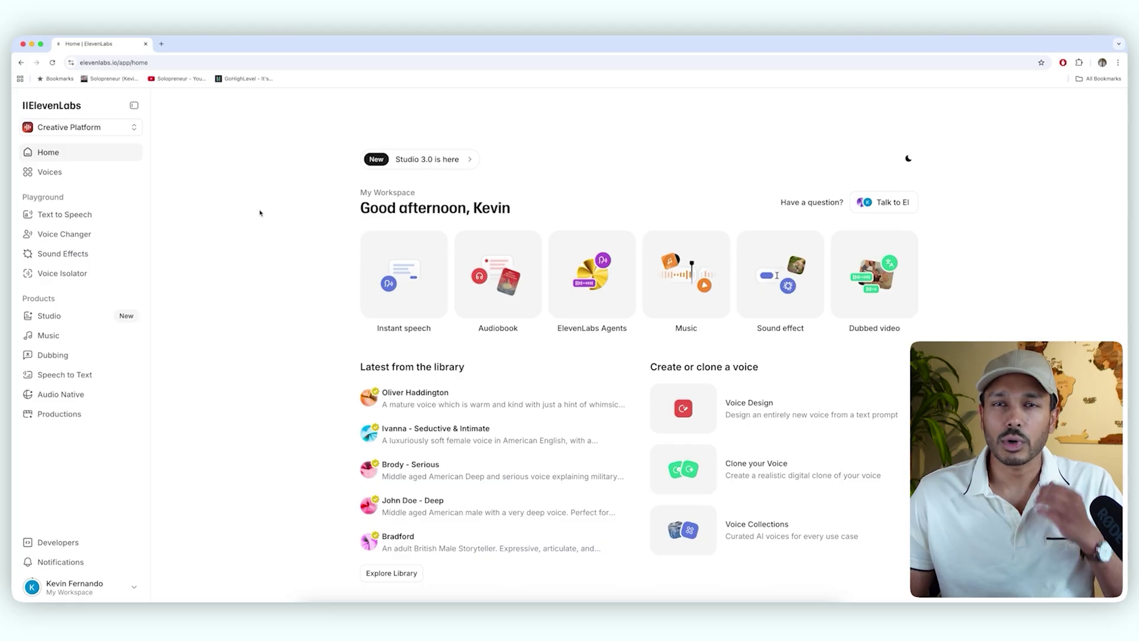
# Go to the Voices library and start creating a new voice clone.
pyautogui.click(48, 172)
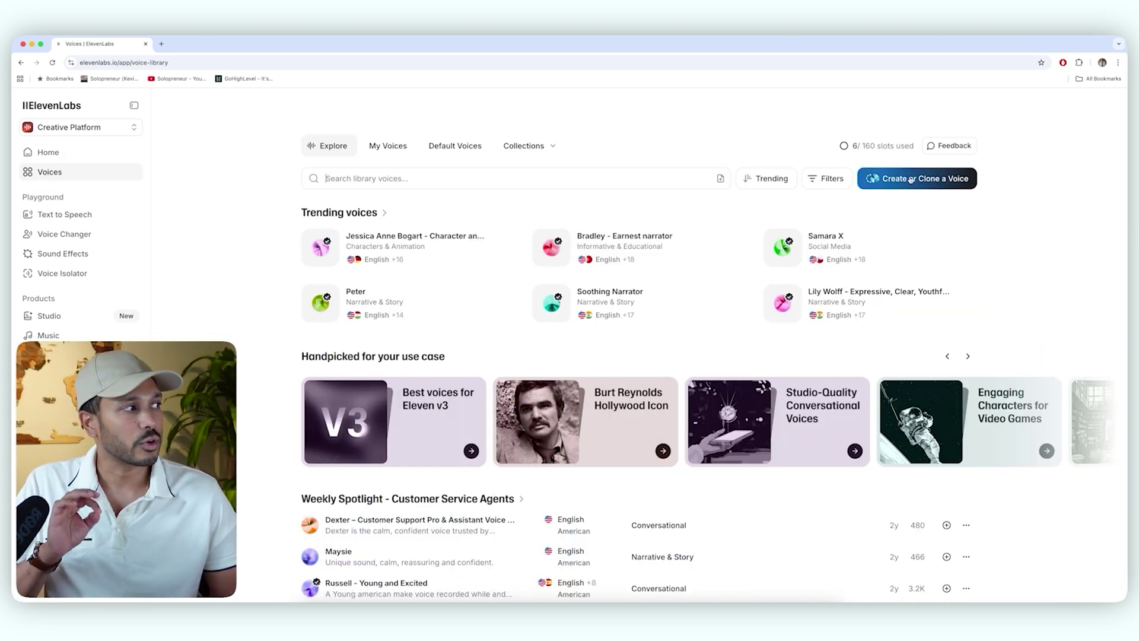
pyautogui.click(912, 180)
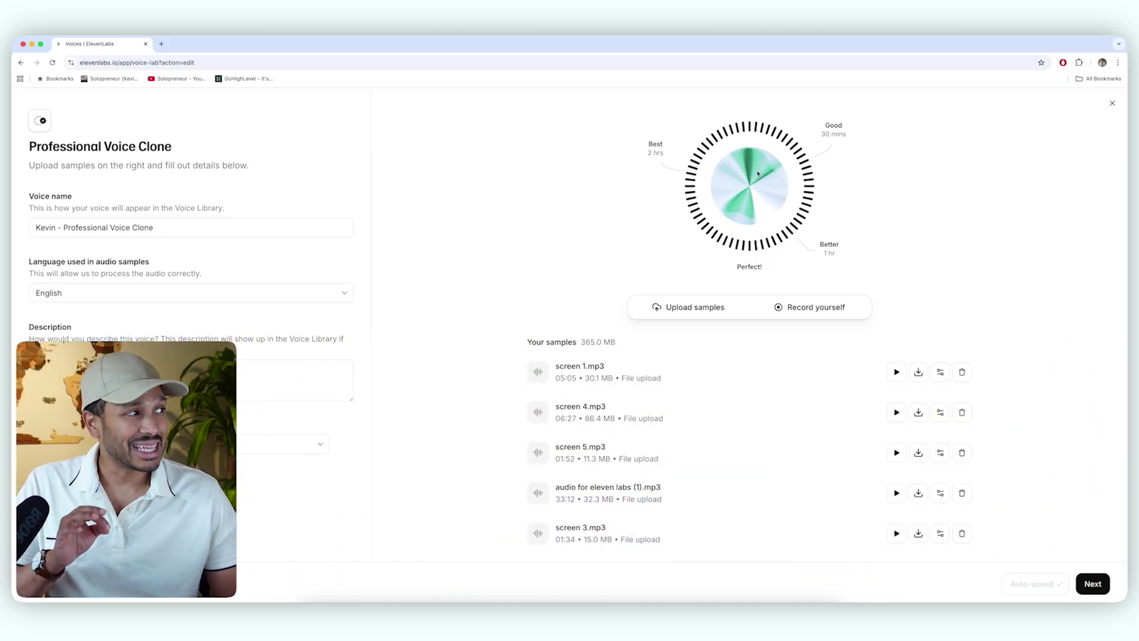
pyautogui.click(688, 308)
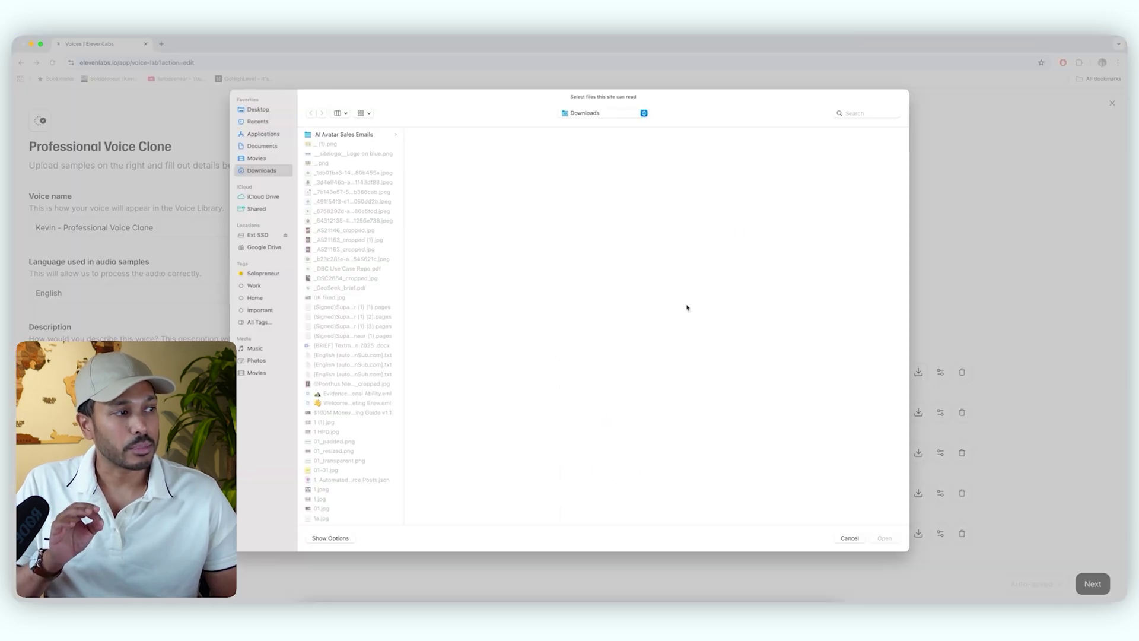
pyautogui.click(849, 537)
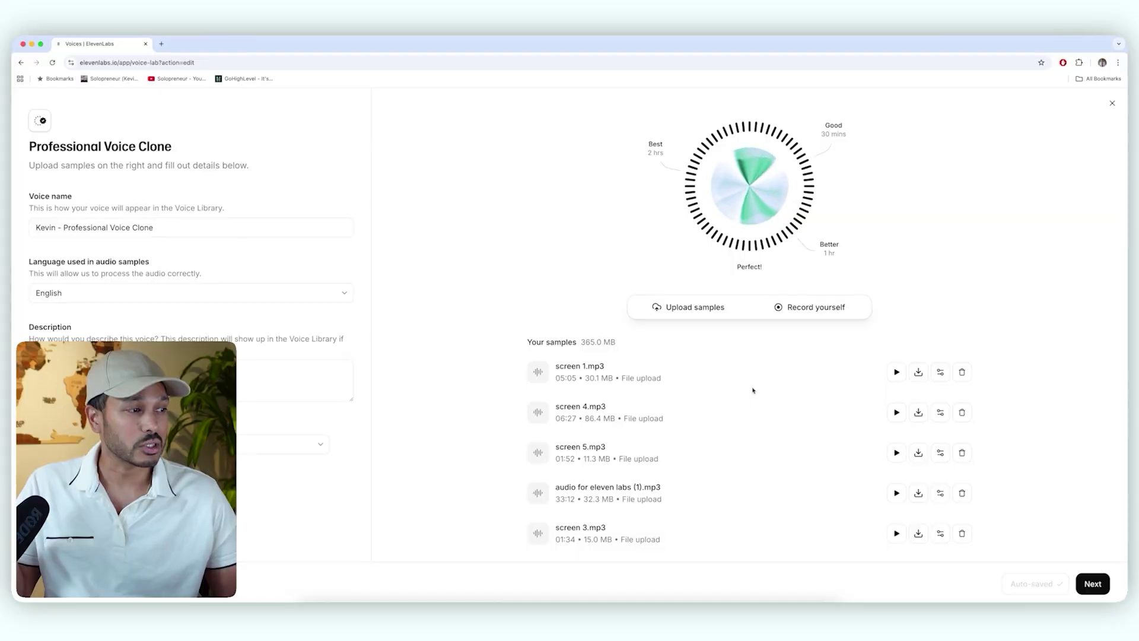
pyautogui.scroll(-1, 607, 426)
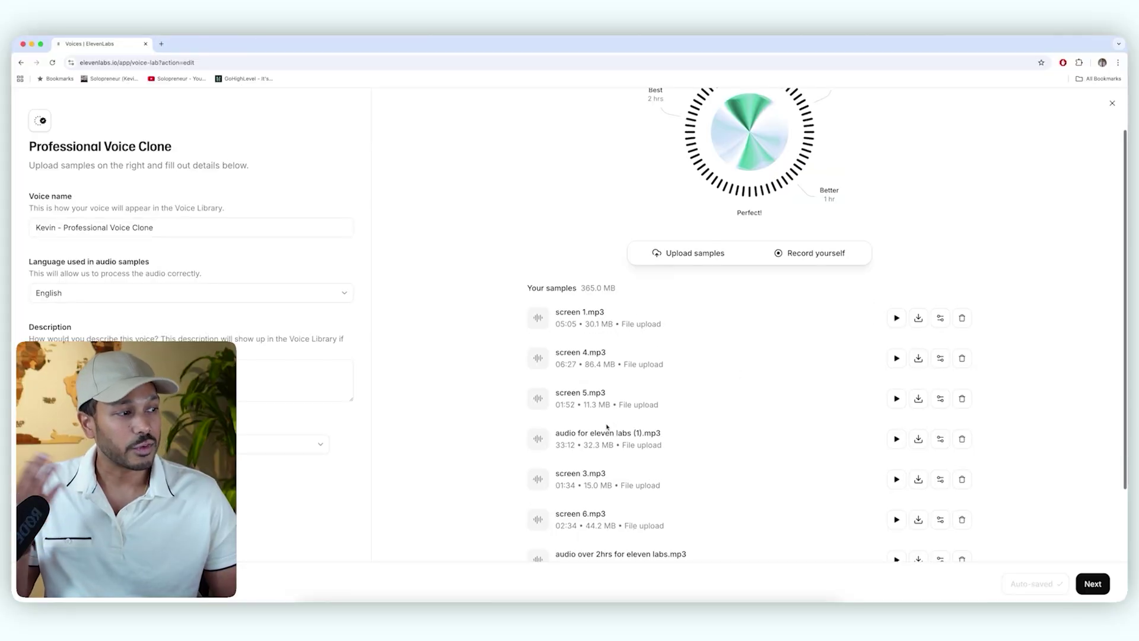
pyautogui.scroll(-2, 609, 427)
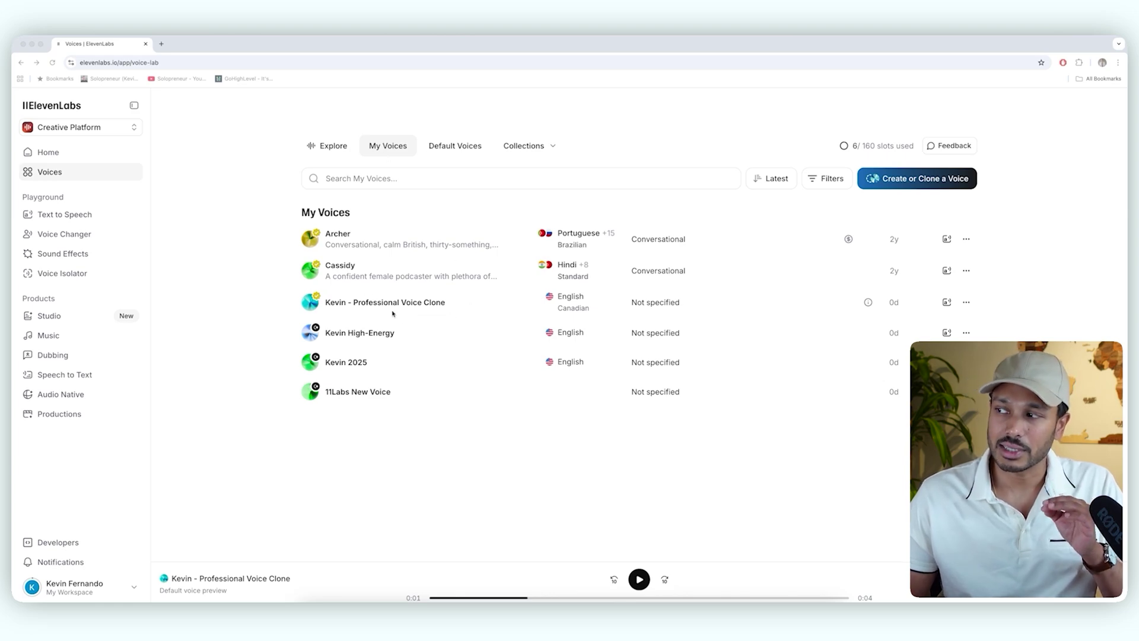
# Check the new Professional Voice Clone's details in My Voices, then go to Text to Speech.
pyautogui.moveTo(376, 305)
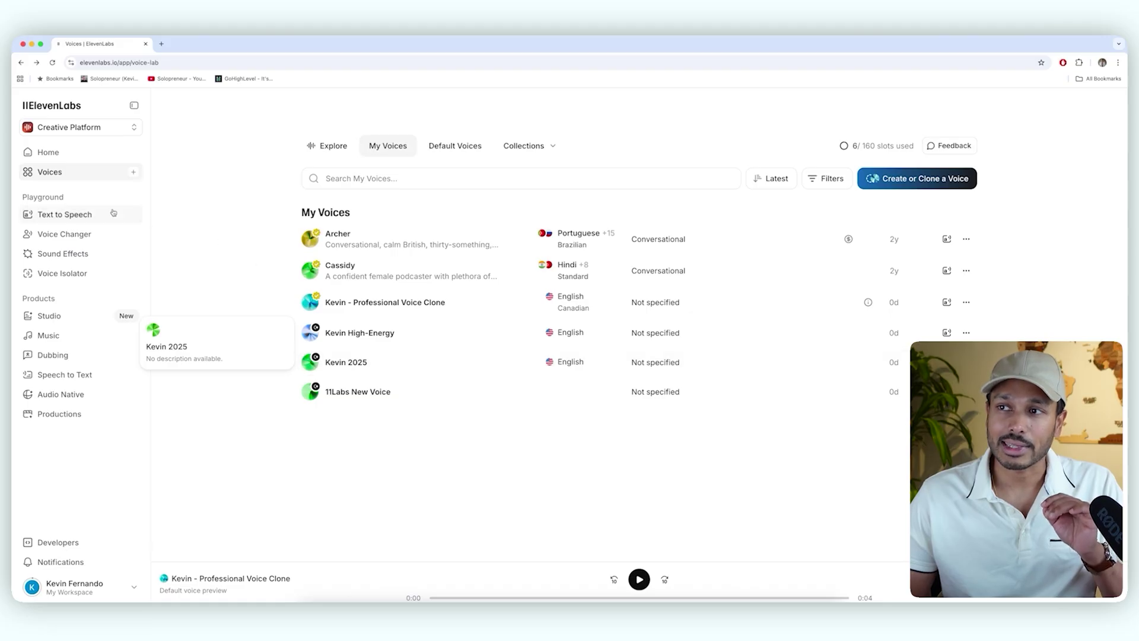
pyautogui.click(66, 215)
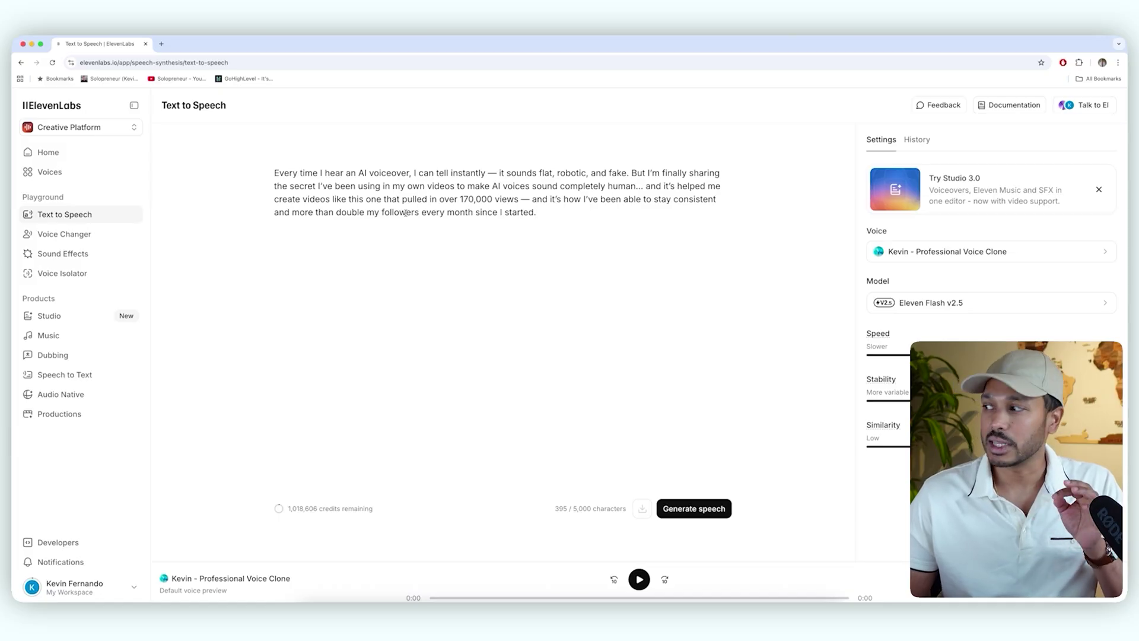
# Generate the script with the earlier 2025 voice clone and pause its playback.
pyautogui.click(1011, 251)
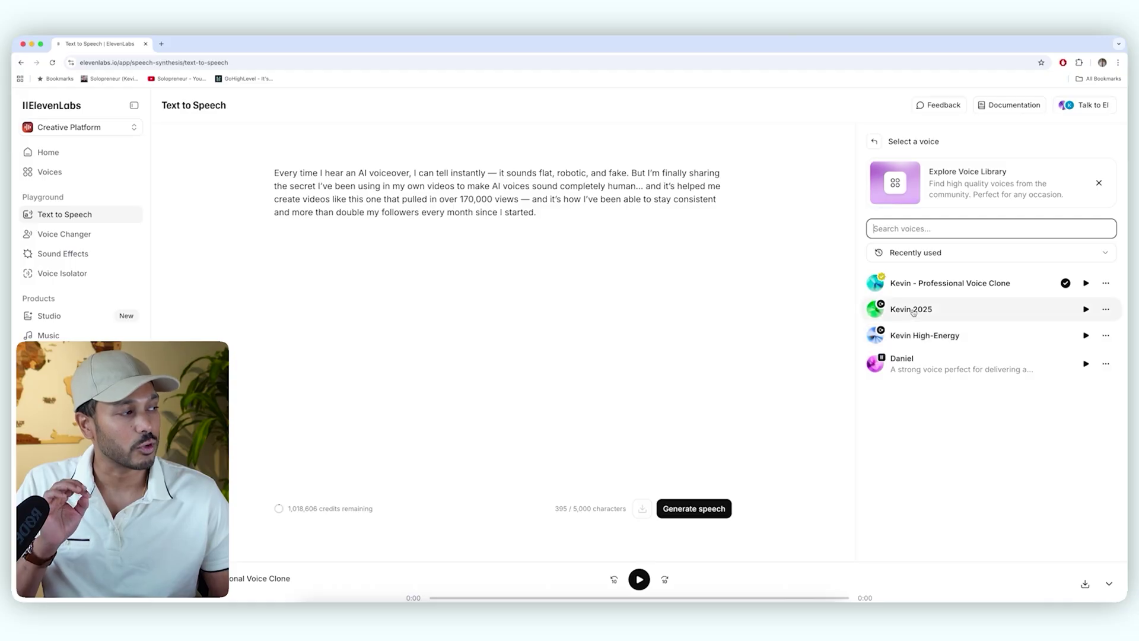
pyautogui.click(918, 310)
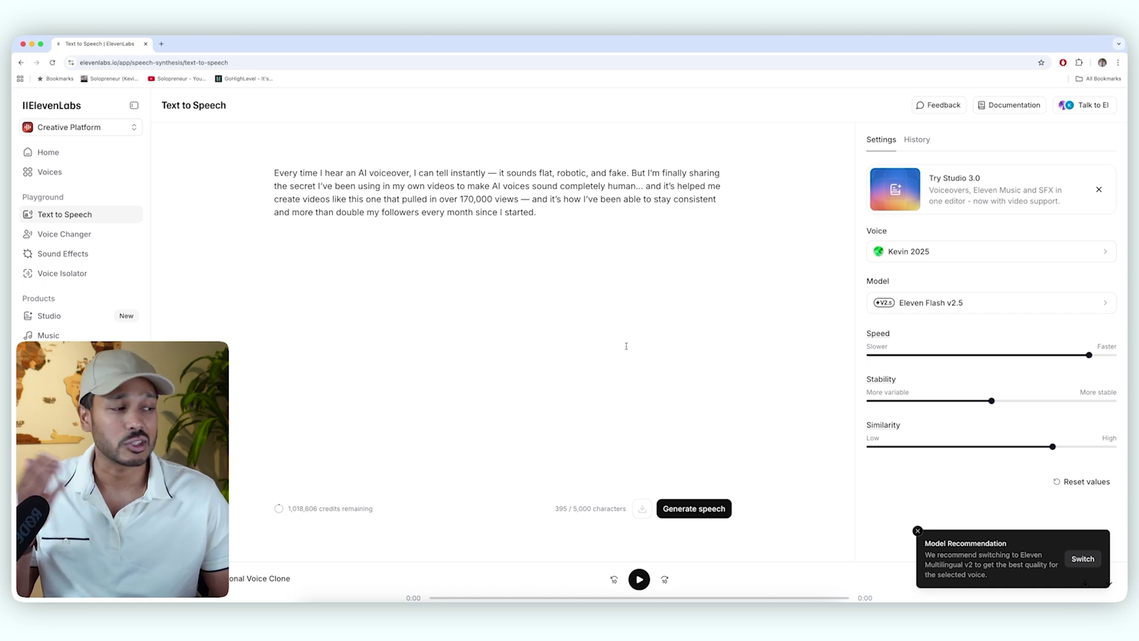
pyautogui.press('super+Return')
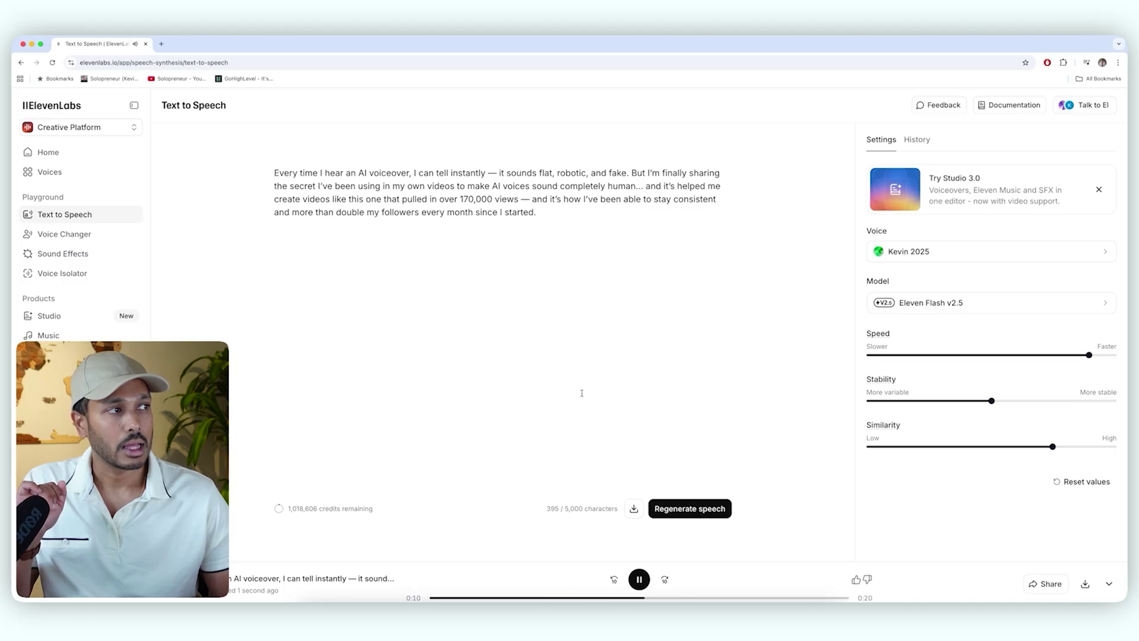
pyautogui.click(639, 579)
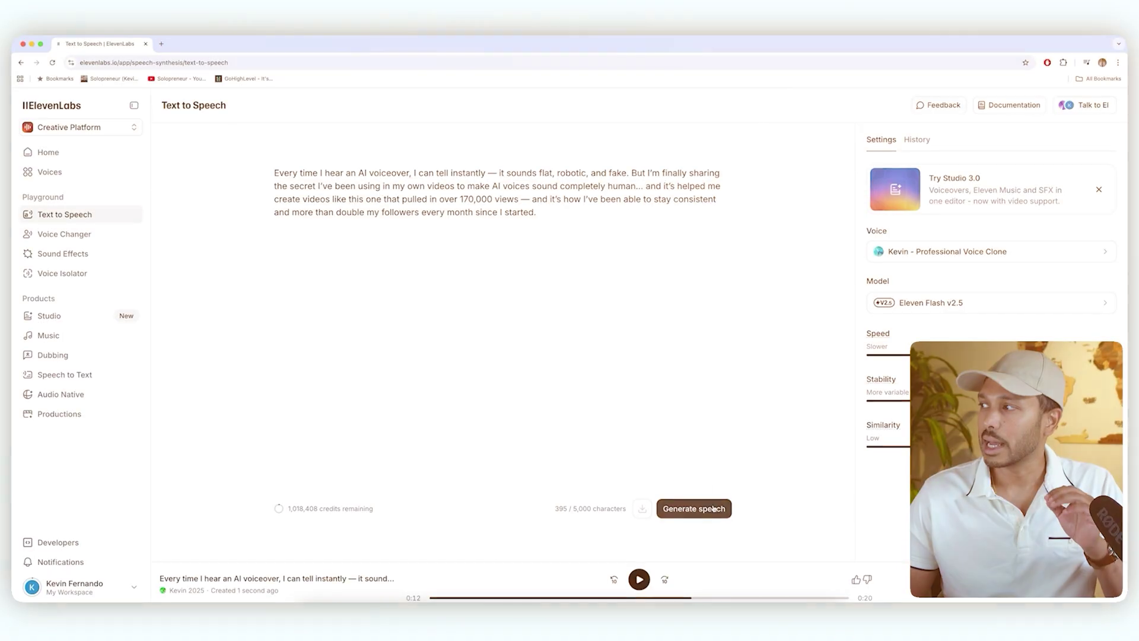
# Generate a 24-second narration with the Professional Voice Clone at speed 1.15.
pyautogui.click(713, 504)
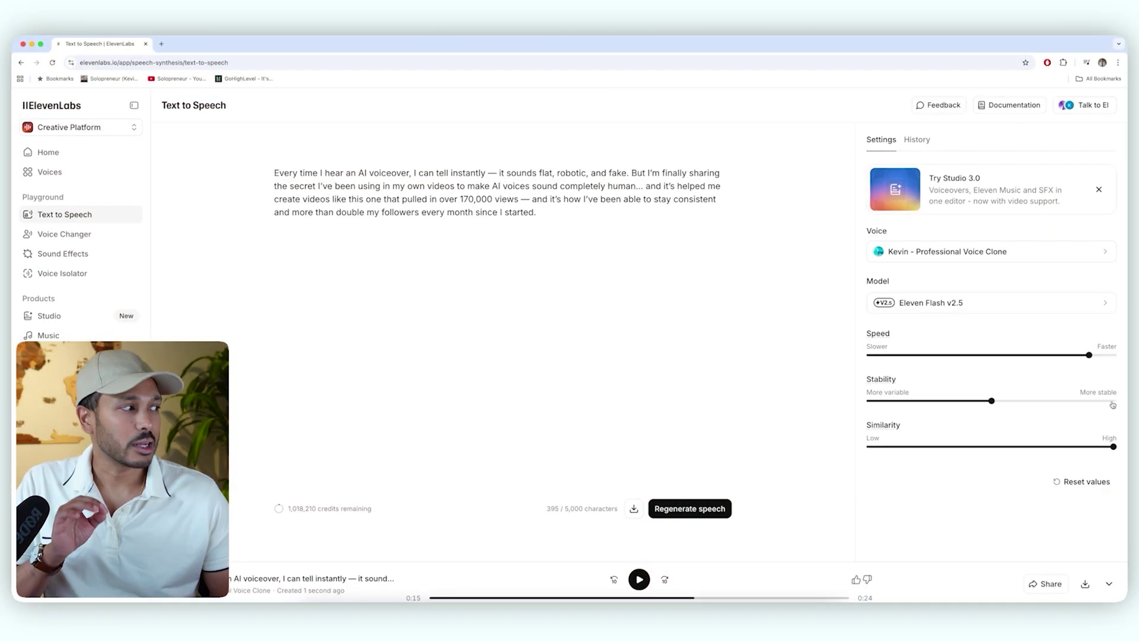
pyautogui.moveTo(1090, 356)
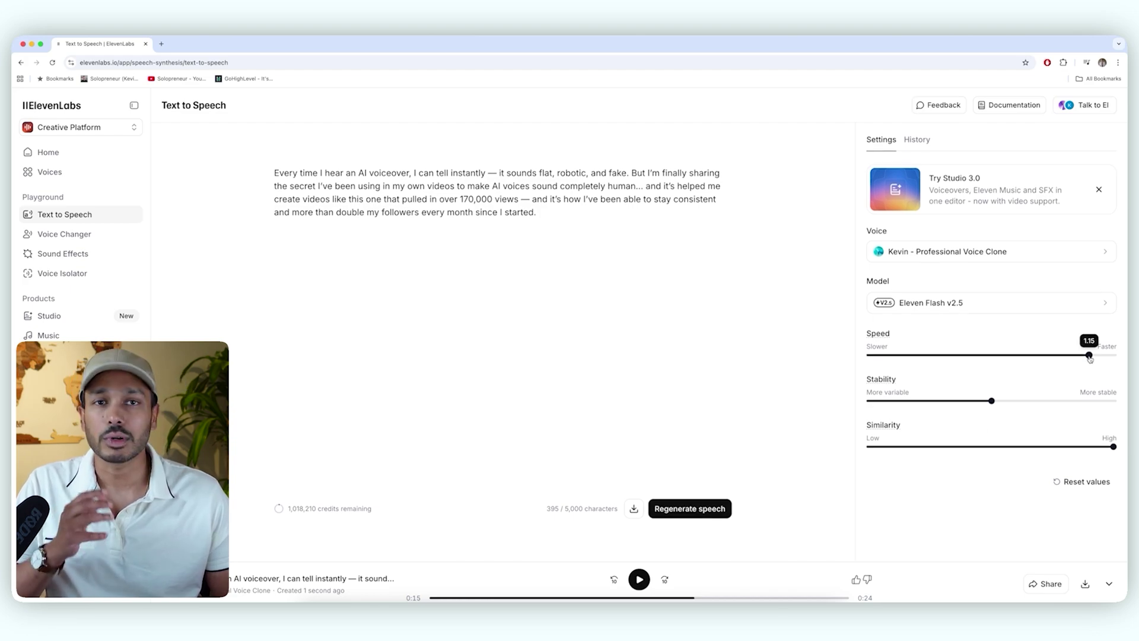
# Switch the model to Eleven Multilingual v2, regenerate the narration, and pause it.
pyautogui.click(986, 303)
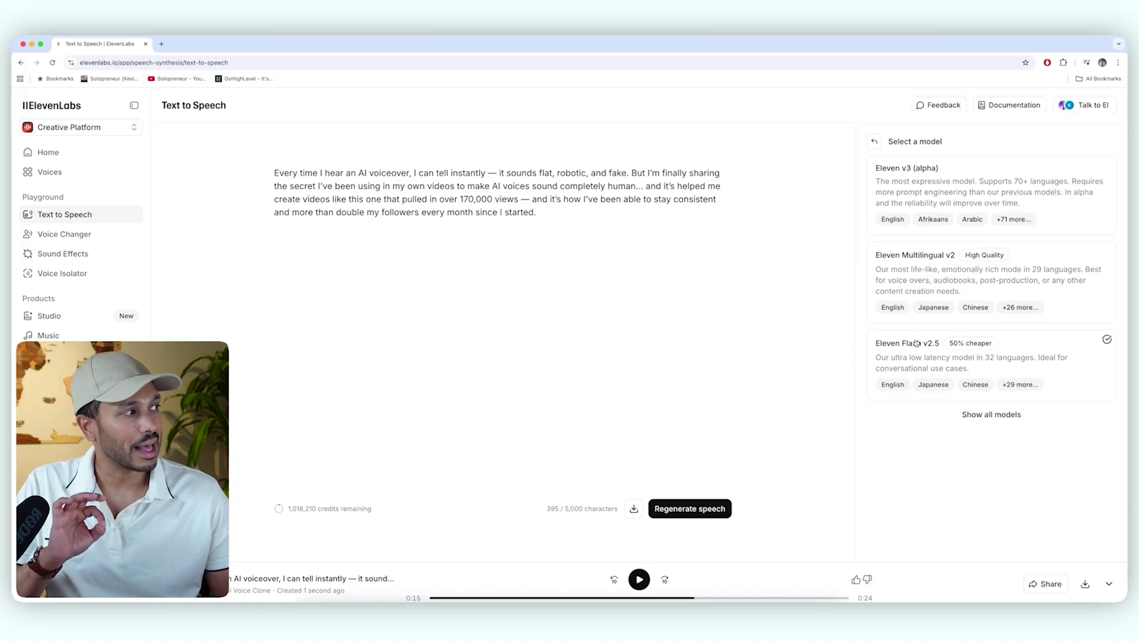
pyautogui.click(924, 271)
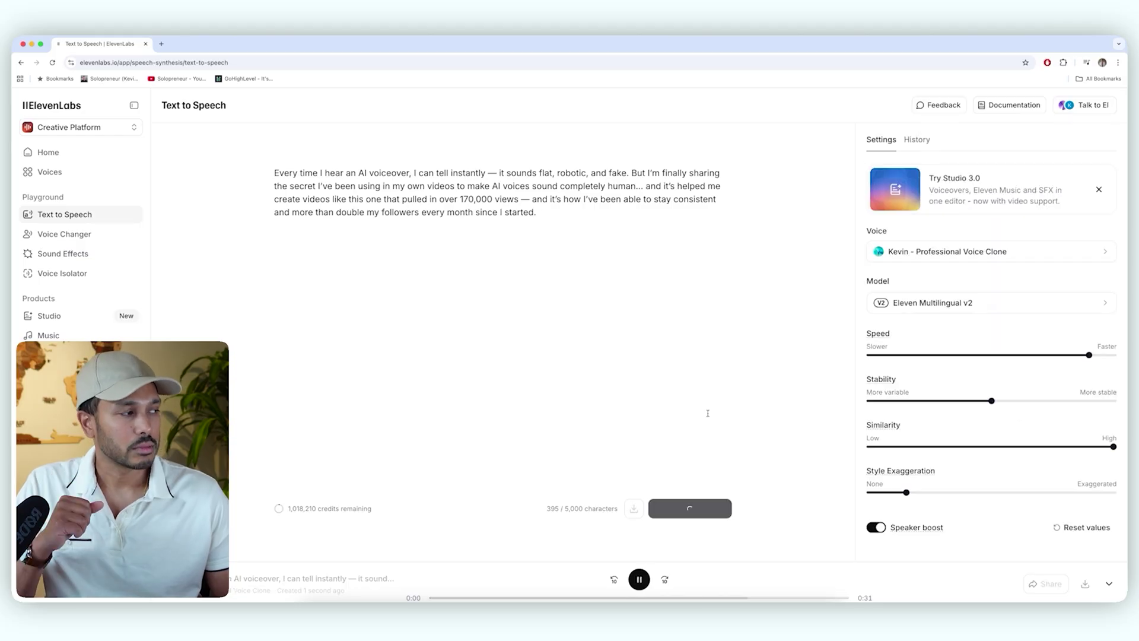
pyautogui.press('super+Return')
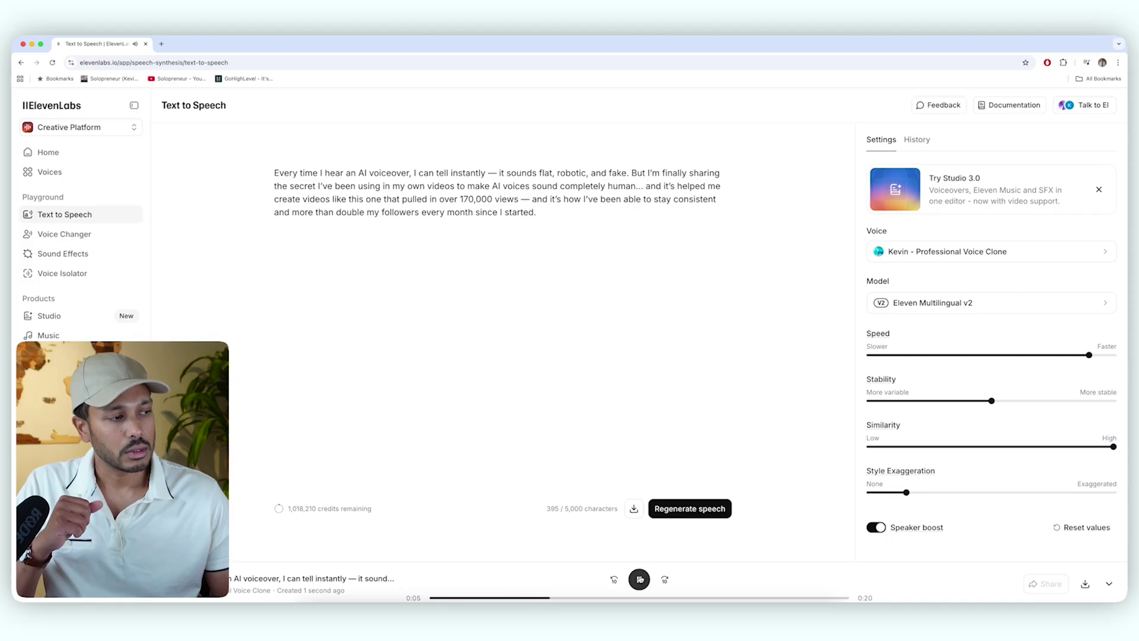
pyautogui.click(638, 579)
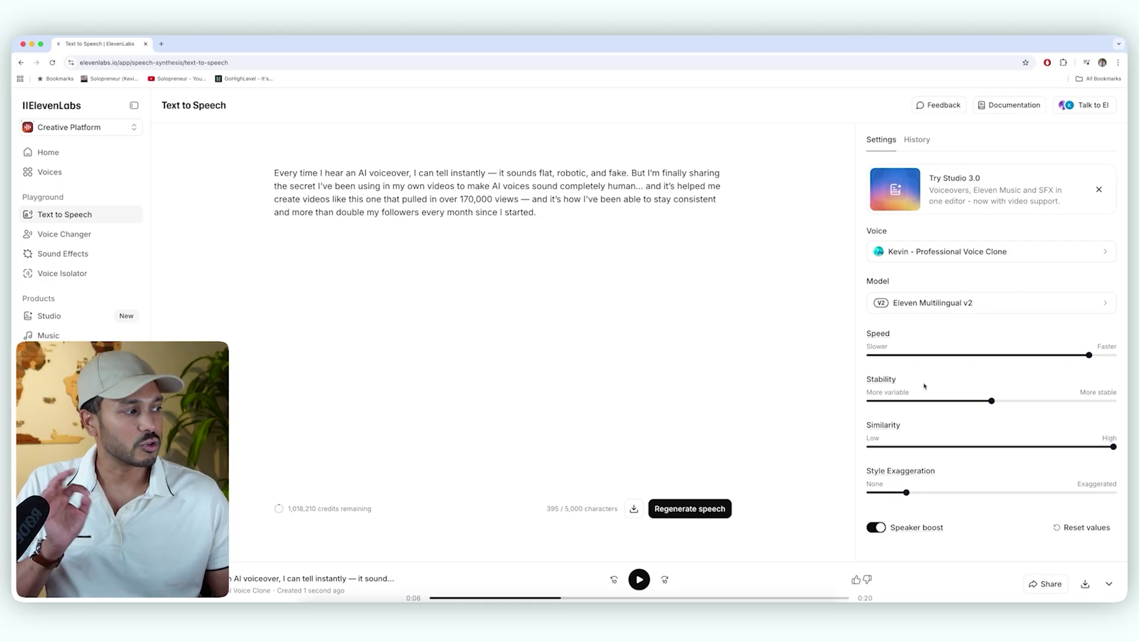
pyautogui.moveTo(908, 494)
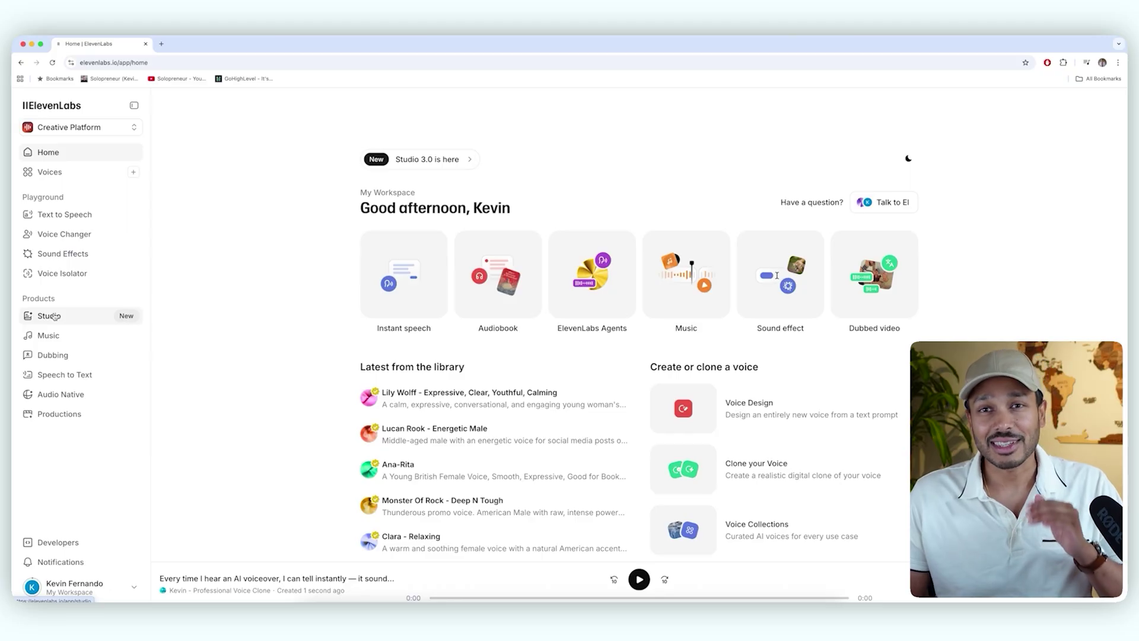
# Back in Text to Speech, dismiss the Studio 3.0 banner and download the latest narration as MP3.
pyautogui.click(55, 316)
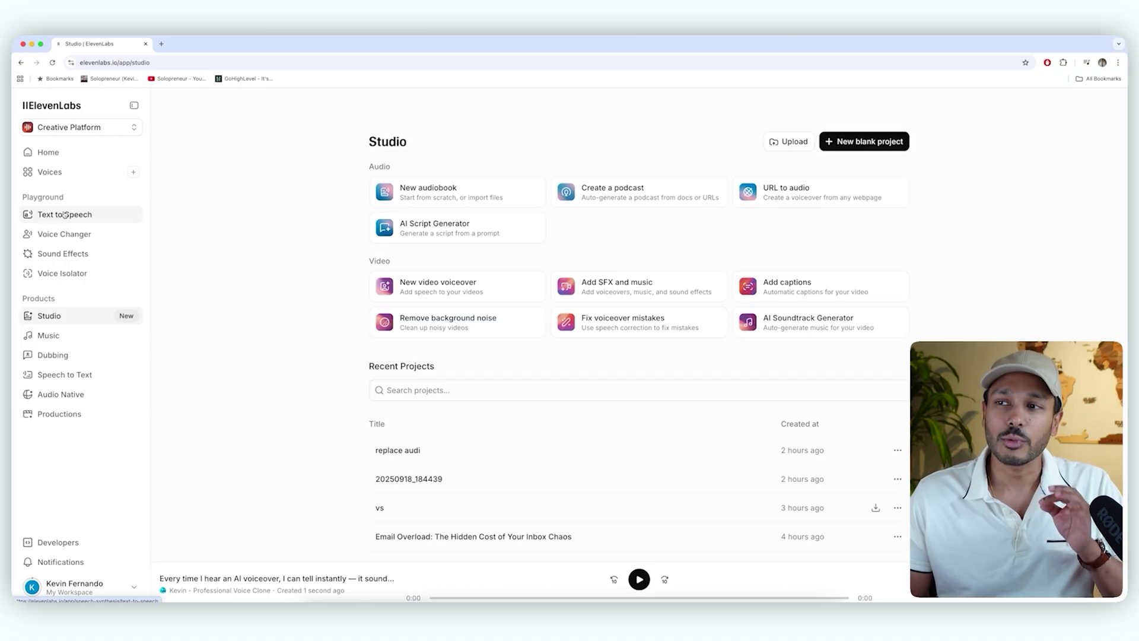
pyautogui.click(65, 215)
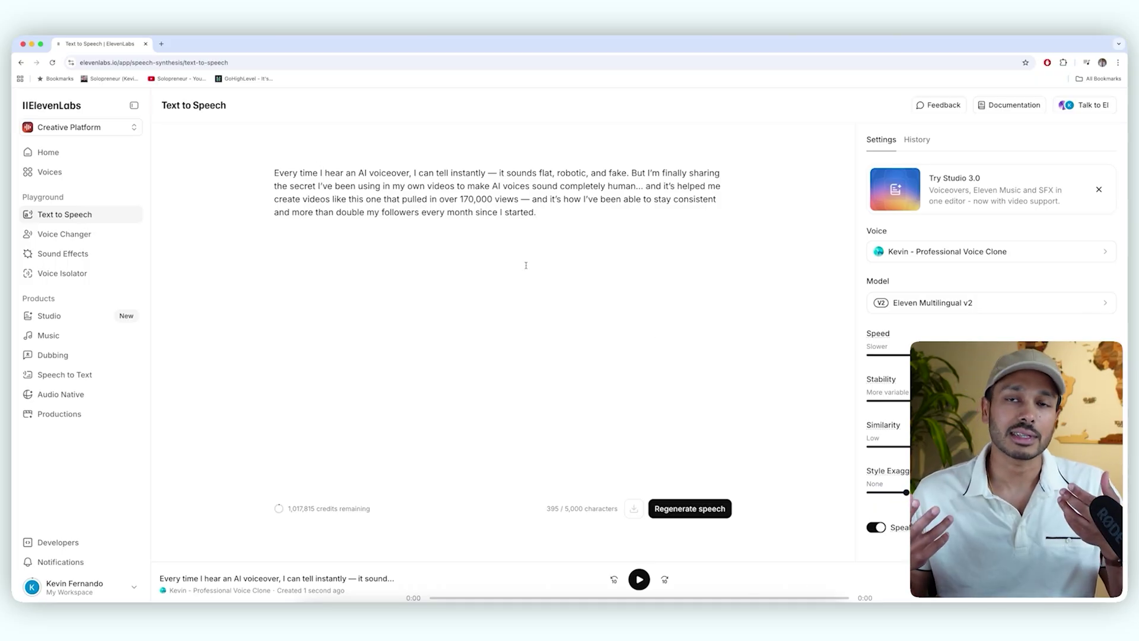
pyautogui.click(1099, 189)
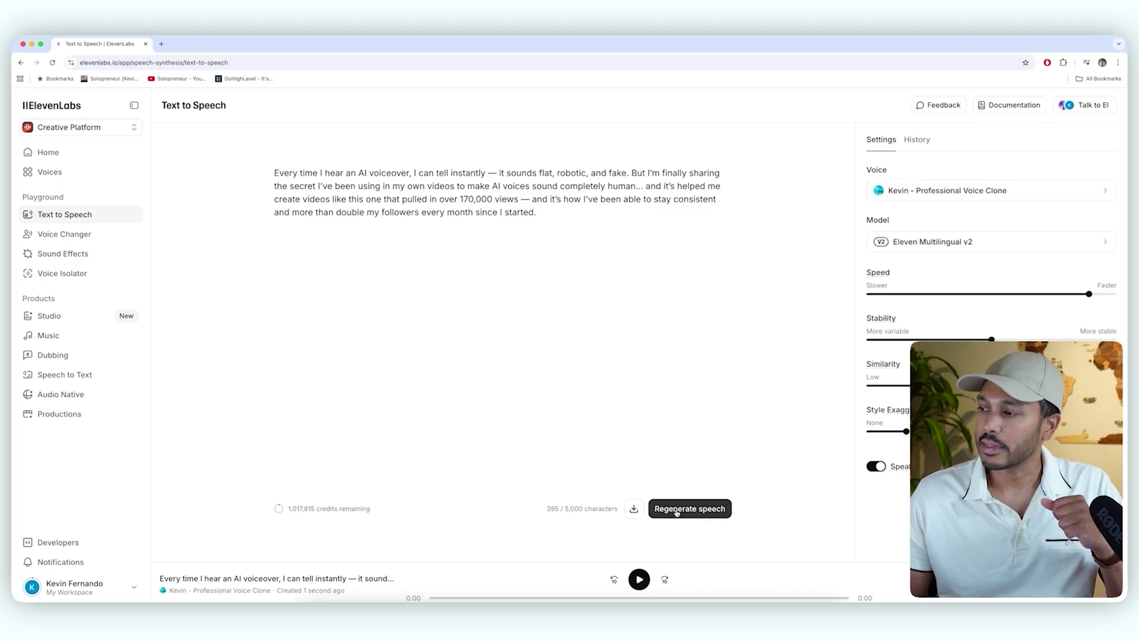
pyautogui.click(634, 509)
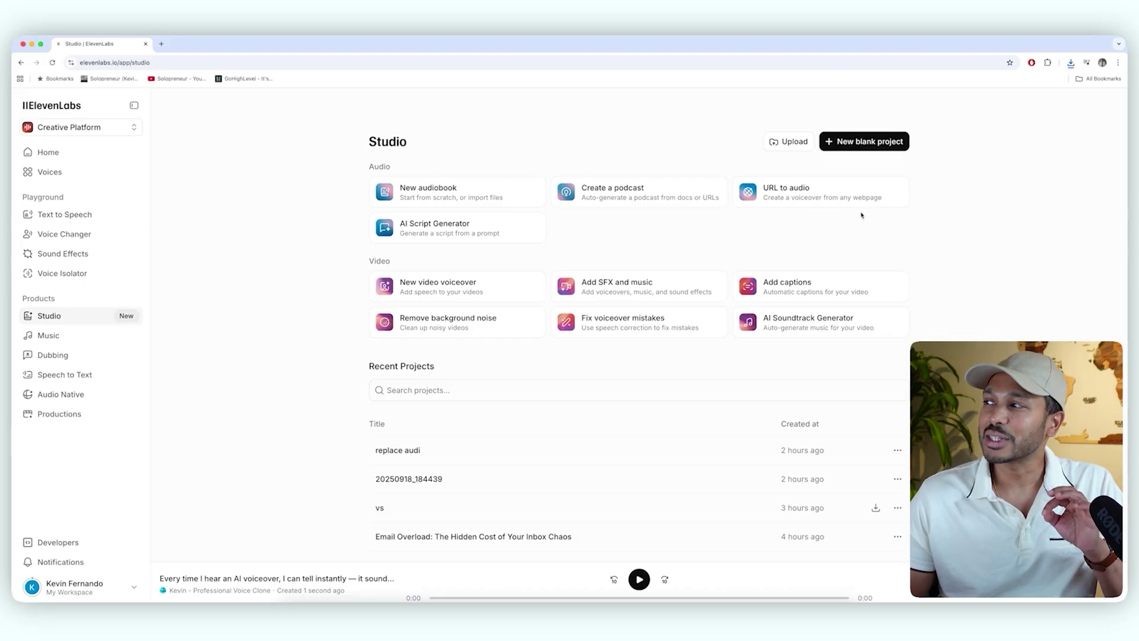
# Create a URL-to-audio Studio project from the solopreneurtools.io about page.
pyautogui.click(828, 199)
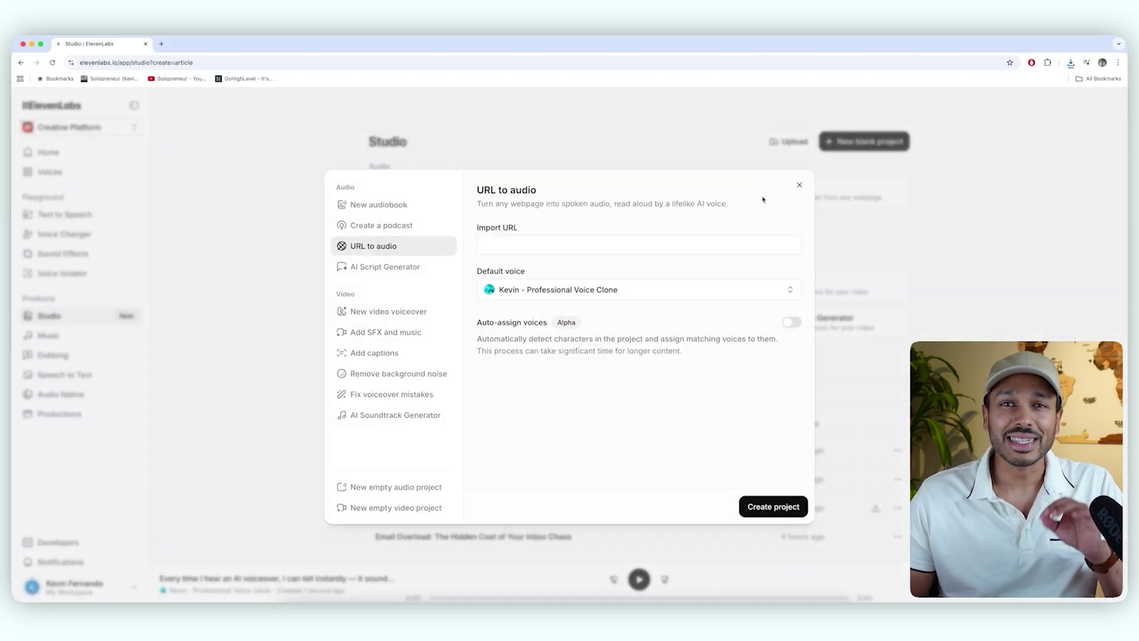
pyautogui.click(518, 247)
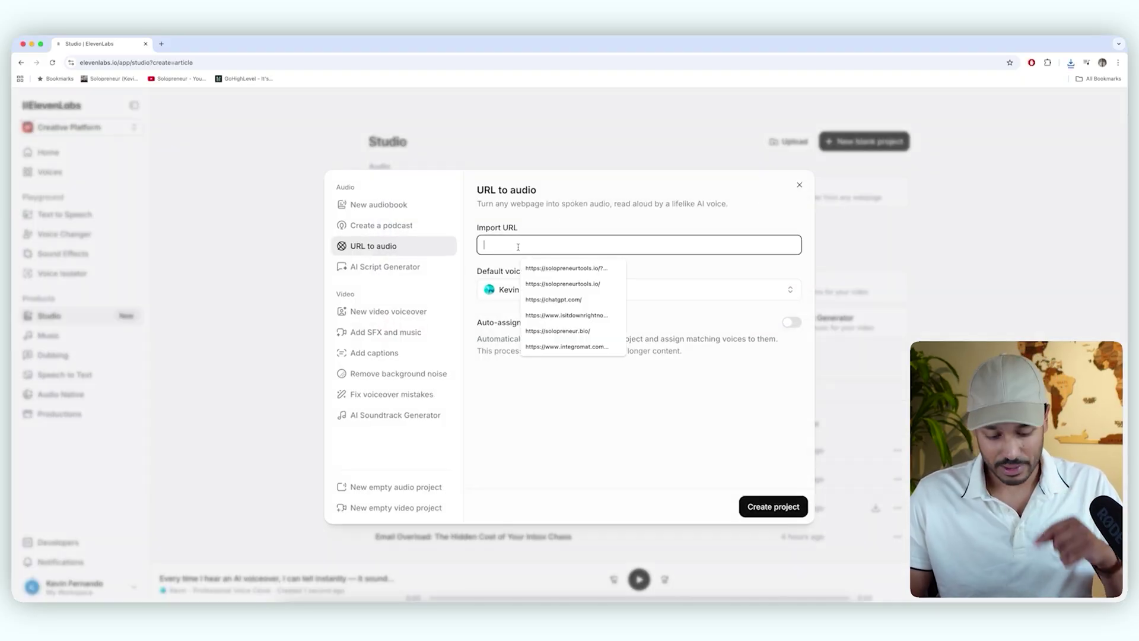
pyautogui.write('https://solopreneurtools.io/about')
pyautogui.click(785, 498)
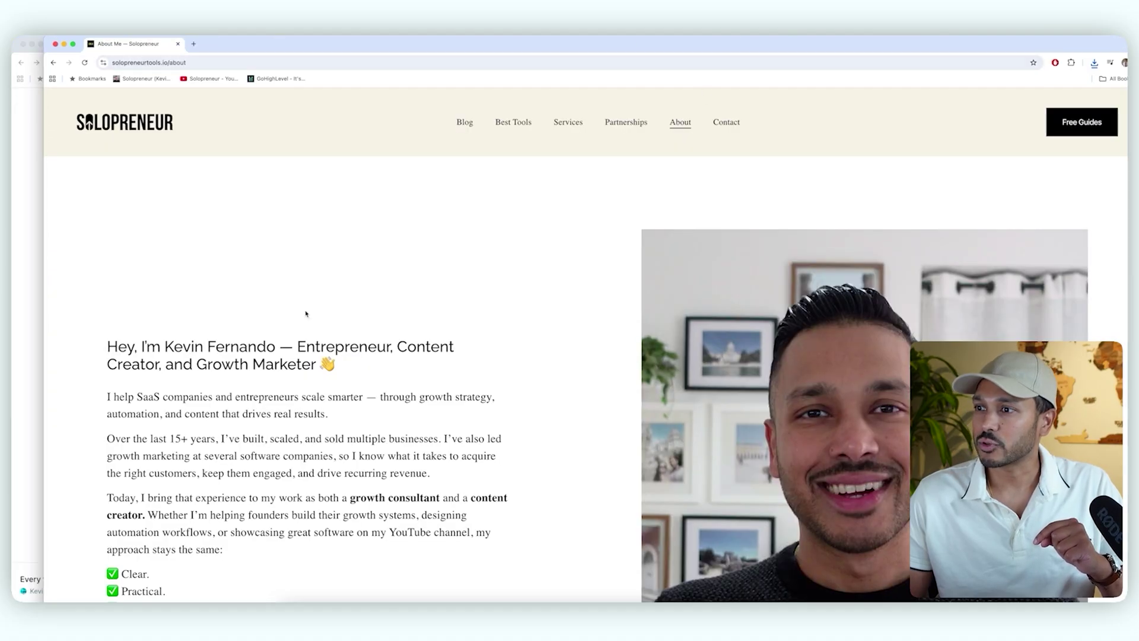
# Generate and briefly play the webpage narration, then go back to the Studio project list.
pyautogui.scroll(-3, 336, 285)
pyautogui.scroll(-2, 311, 313)
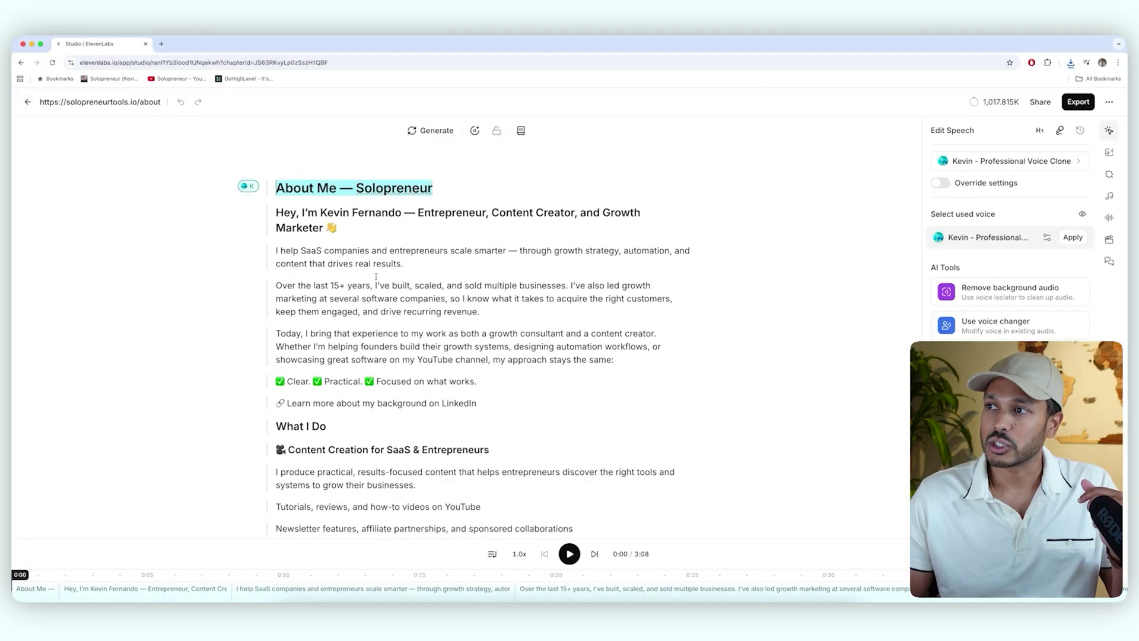
pyautogui.click(571, 556)
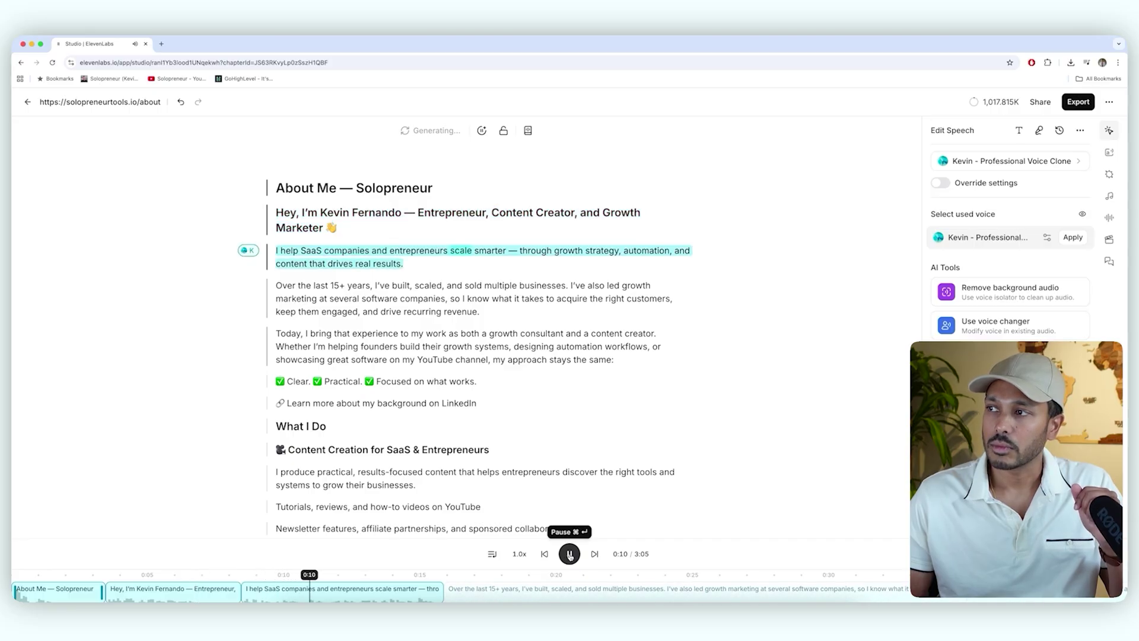
pyautogui.click(570, 554)
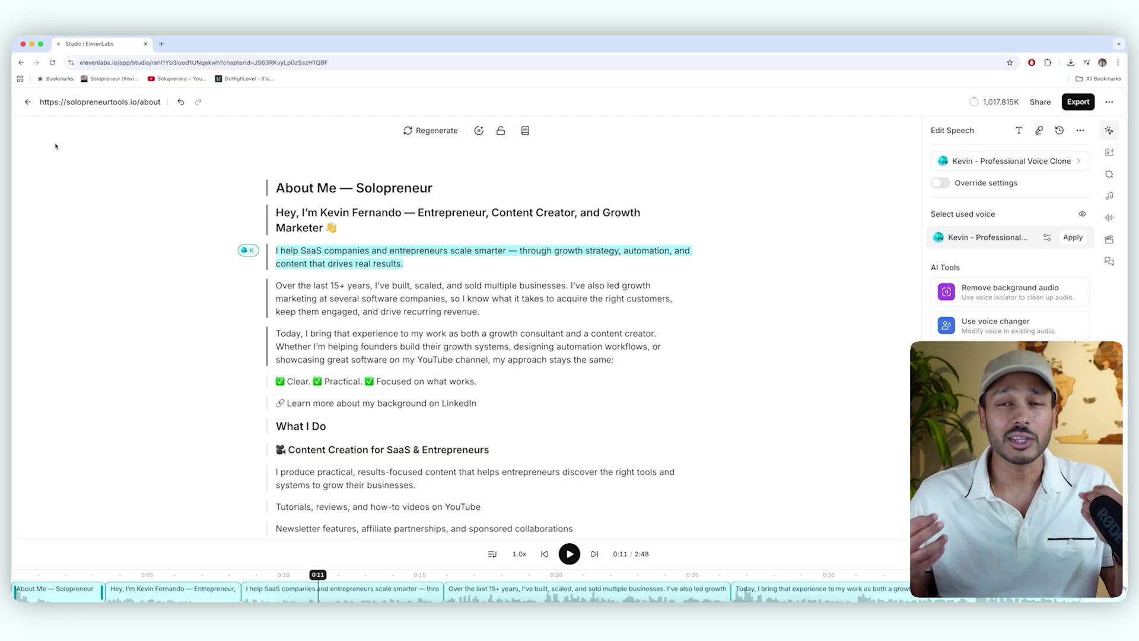
pyautogui.click(27, 102)
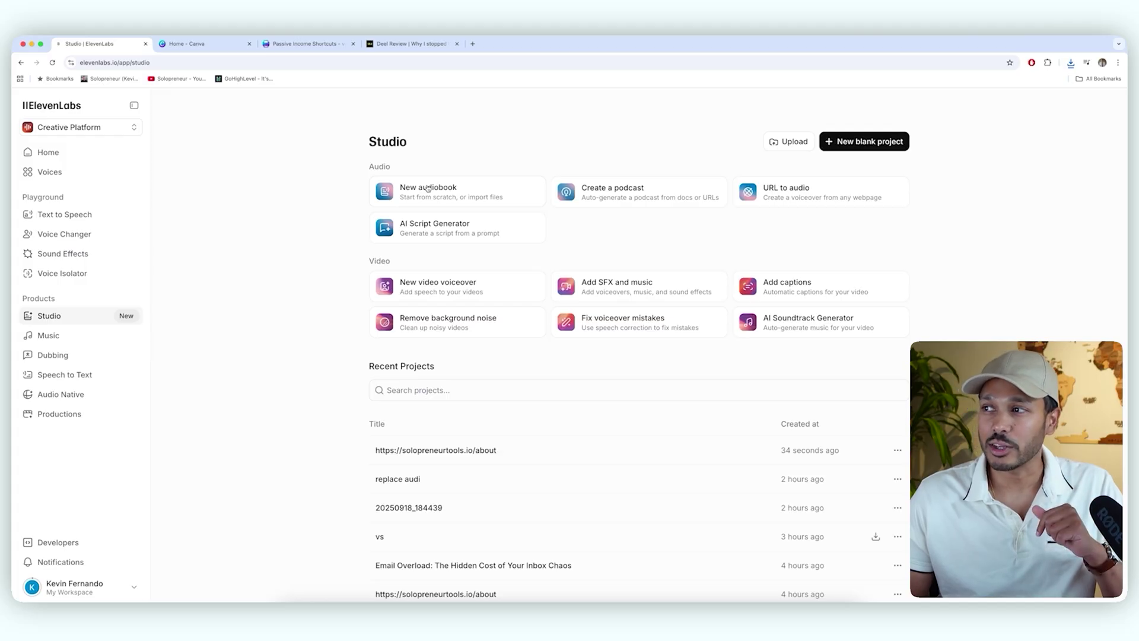
# Create an audiobook project from the Passive Income Shortcuts - v4.1 (1).pdf file.
pyautogui.click(425, 190)
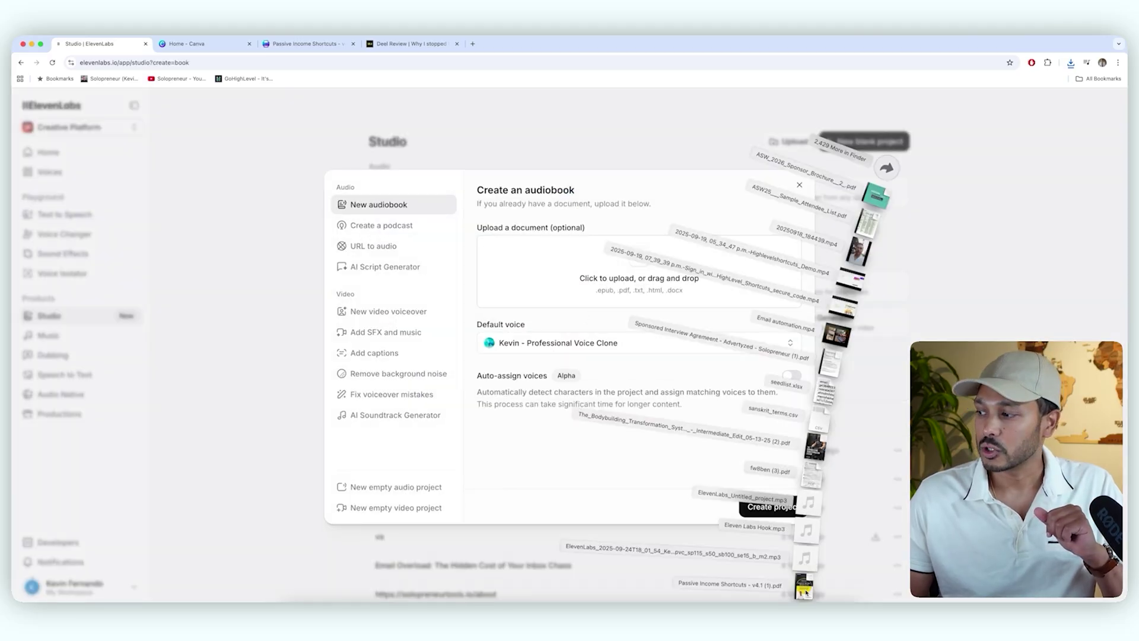
pyautogui.moveTo(667, 331); pyautogui.dragTo(626, 283)
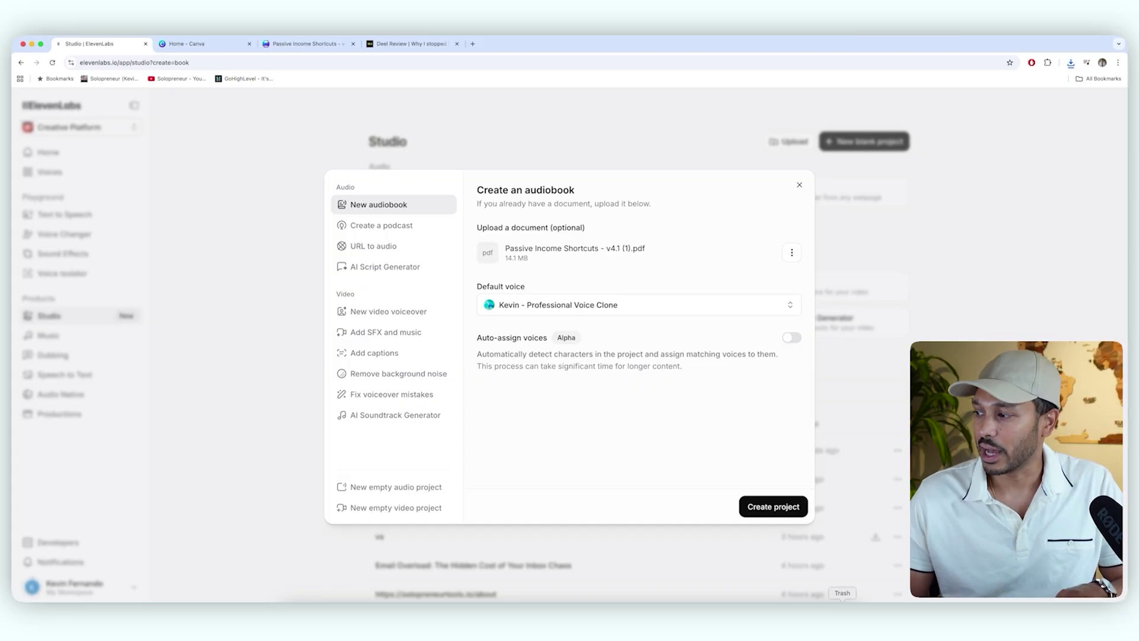
pyautogui.click(759, 509)
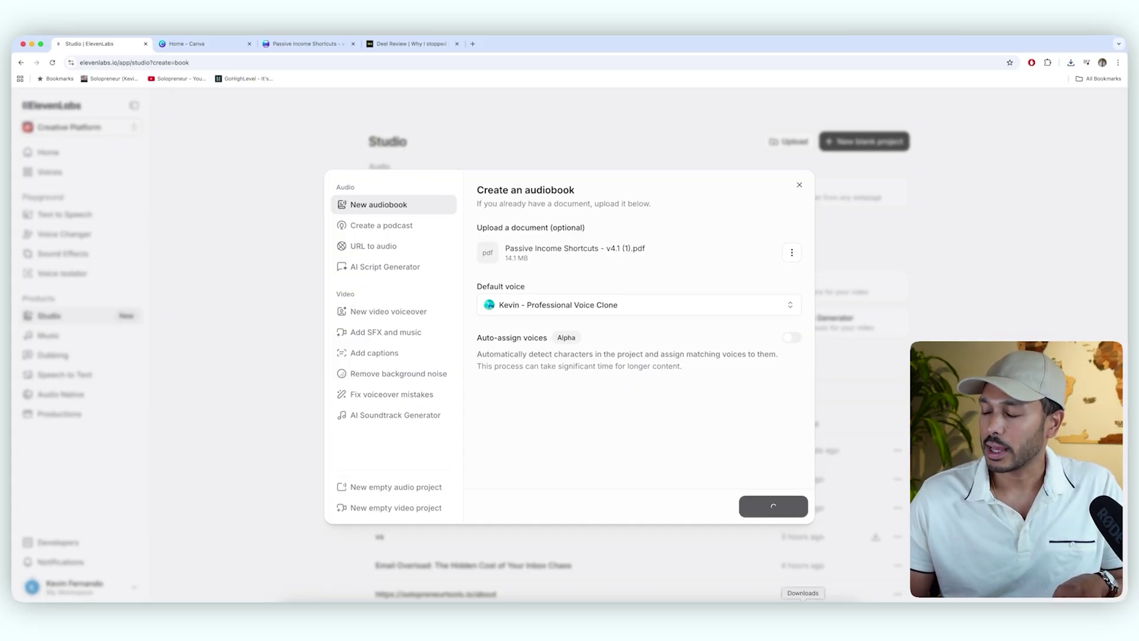
# Preview the Passive Income Shortcuts PDF from recent downloads, scrolling through its pages.
pyautogui.click(802, 596)
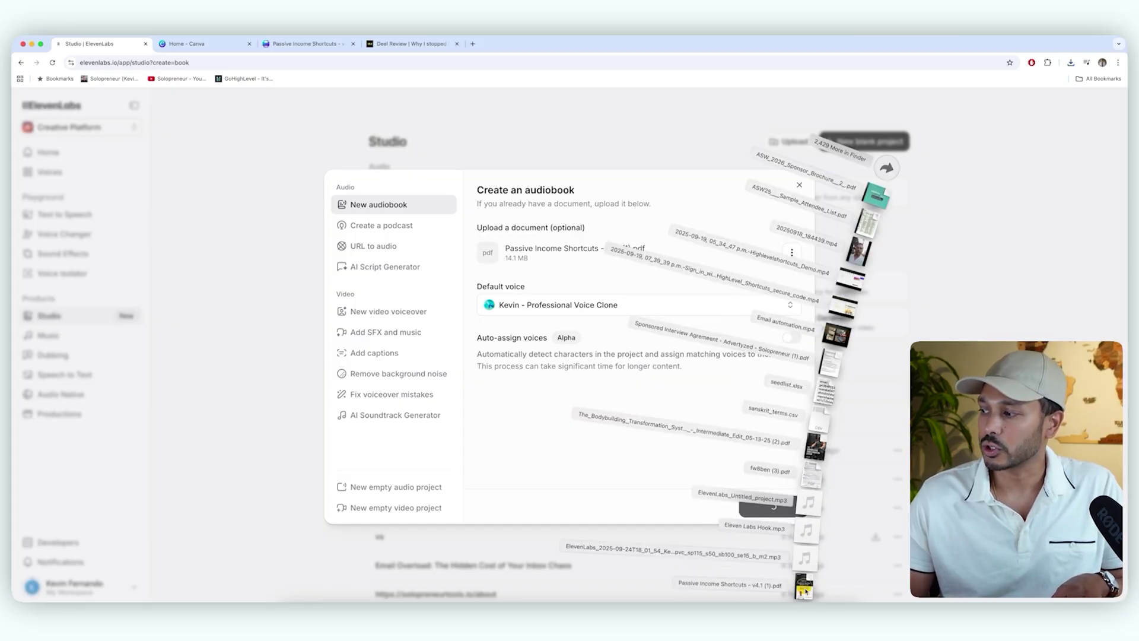
pyautogui.press('space')
pyautogui.scroll(-10, 678, 444)
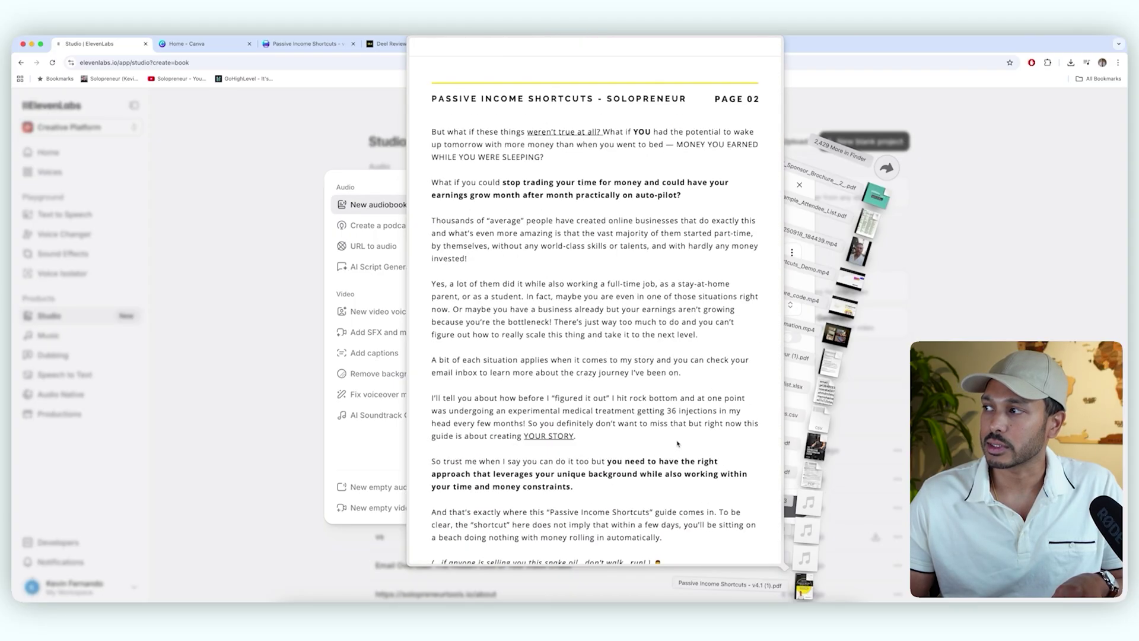
pyautogui.scroll(-15, 678, 444)
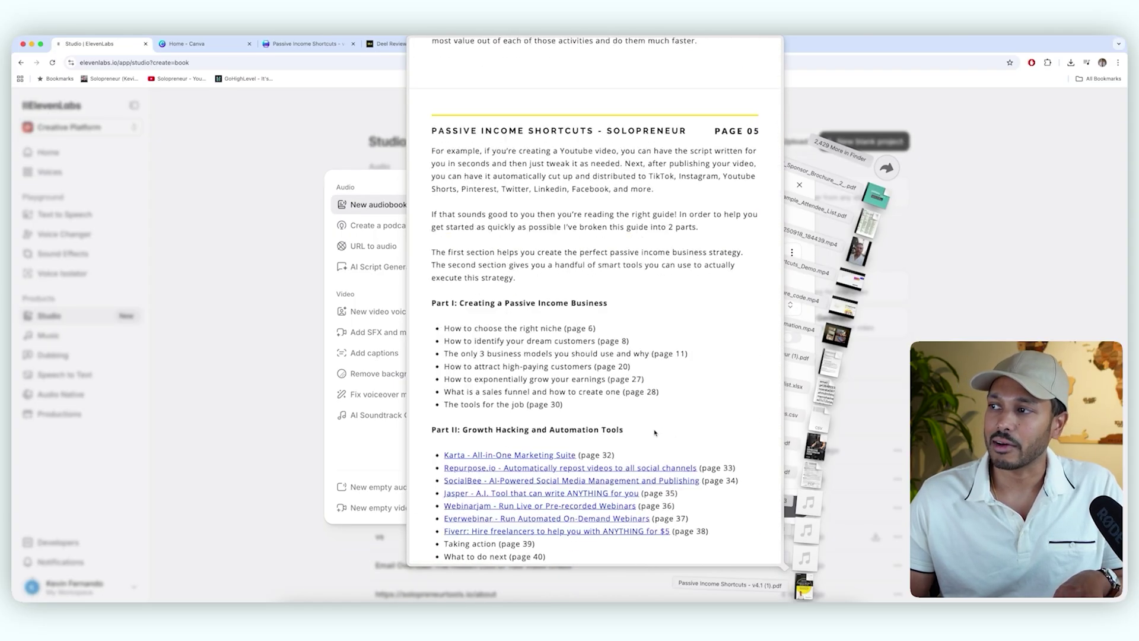
pyautogui.scroll(-10, 655, 433)
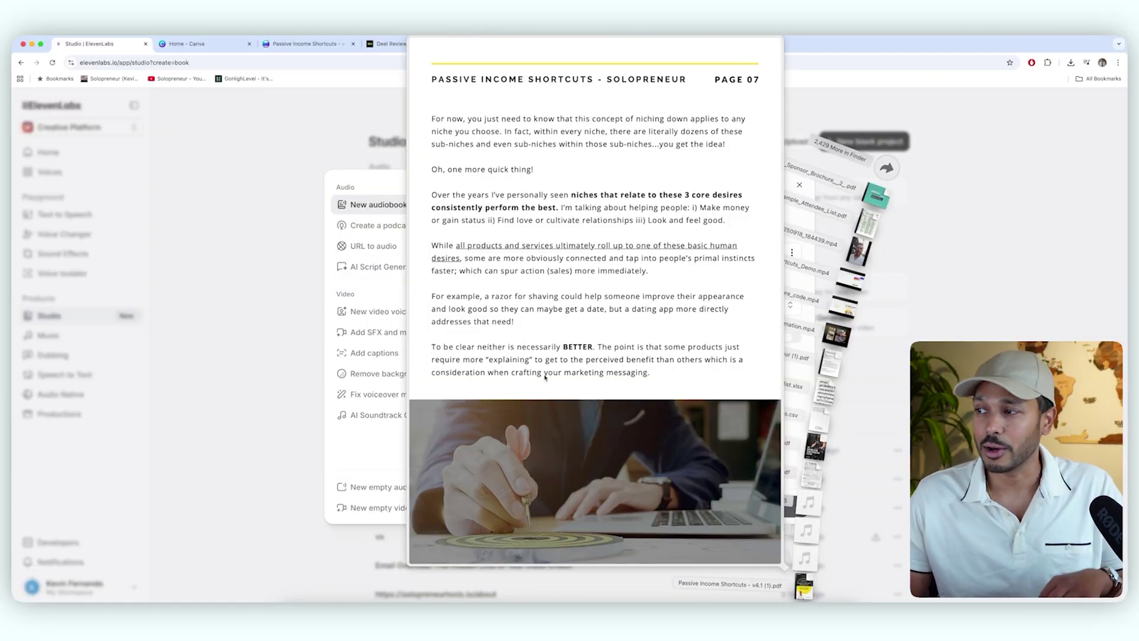
pyautogui.scroll(-4, 555, 382)
pyautogui.press('space')
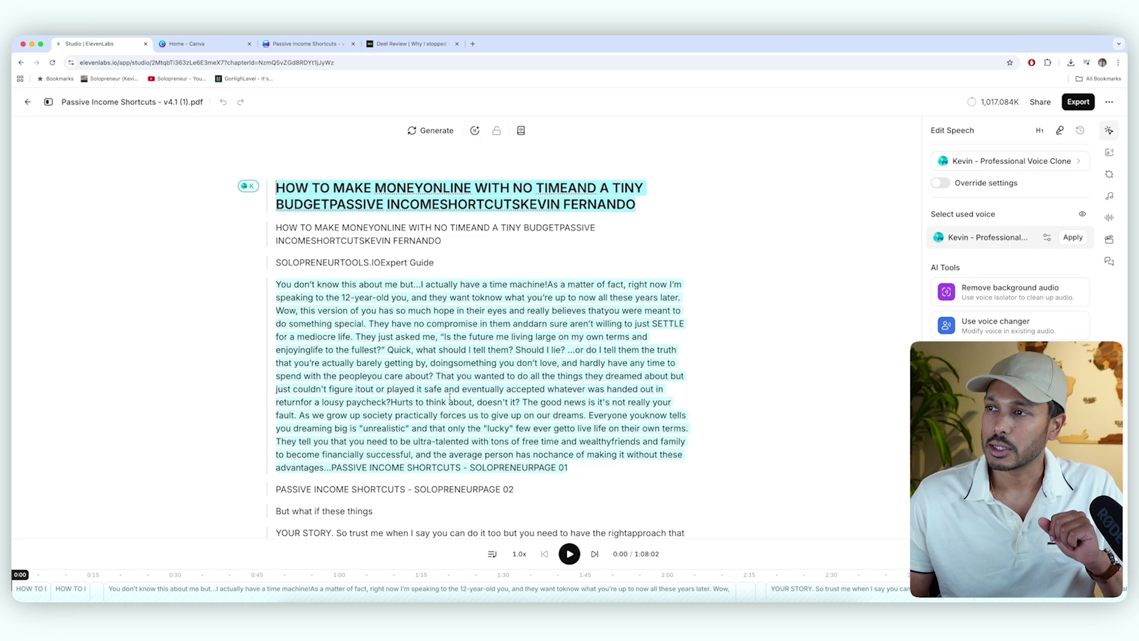
pyautogui.scroll(-15, 450, 397)
pyautogui.scroll(20, 685, 438)
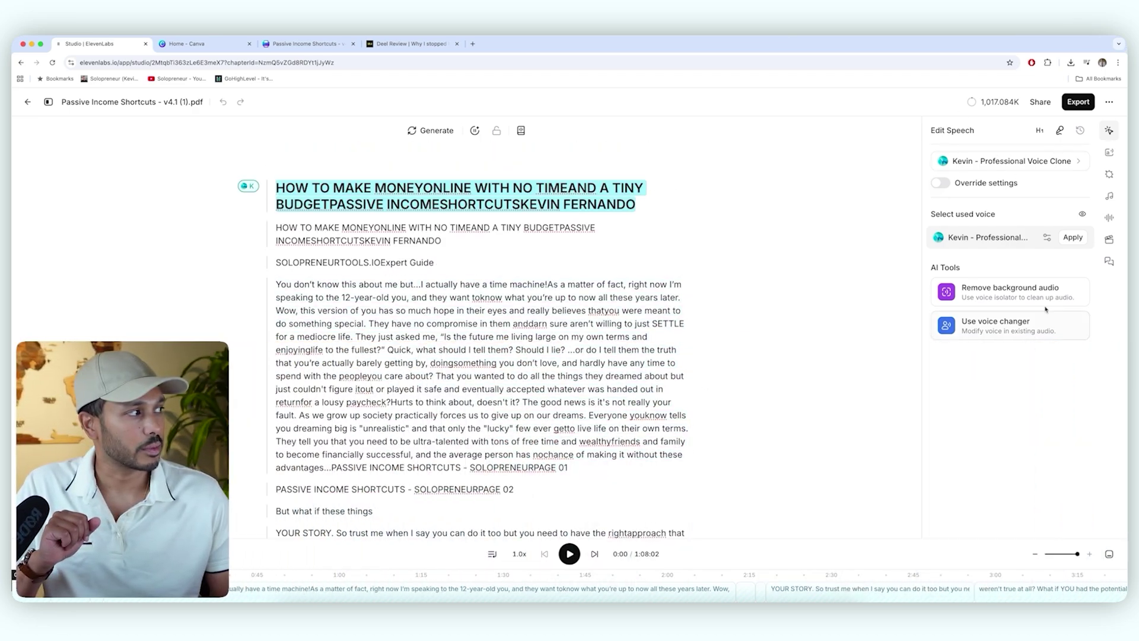
# Play the audiobook in the professional voice clone from the 'You don't know…' paragraph, pausing at 0:19.
pyautogui.press('space')
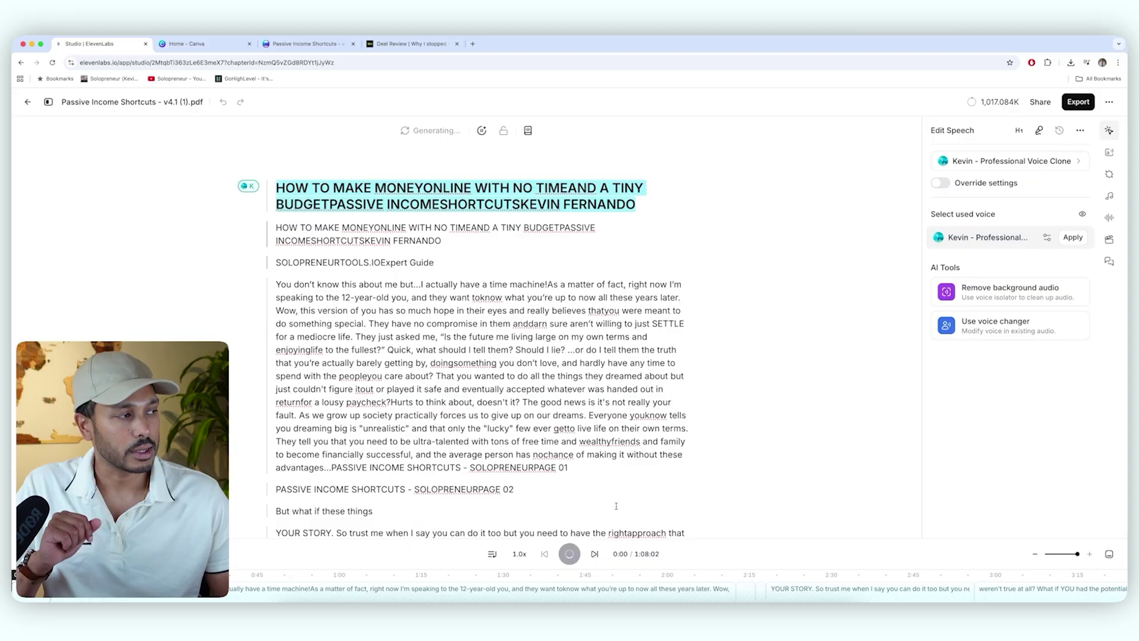
pyautogui.click(1002, 162)
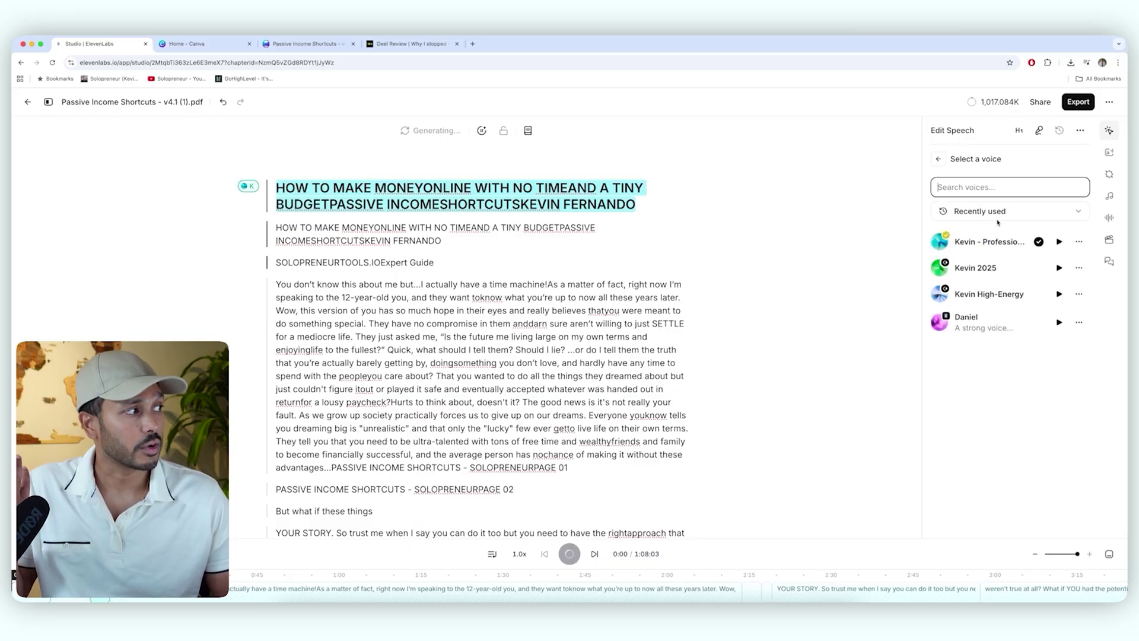
pyautogui.click(990, 242)
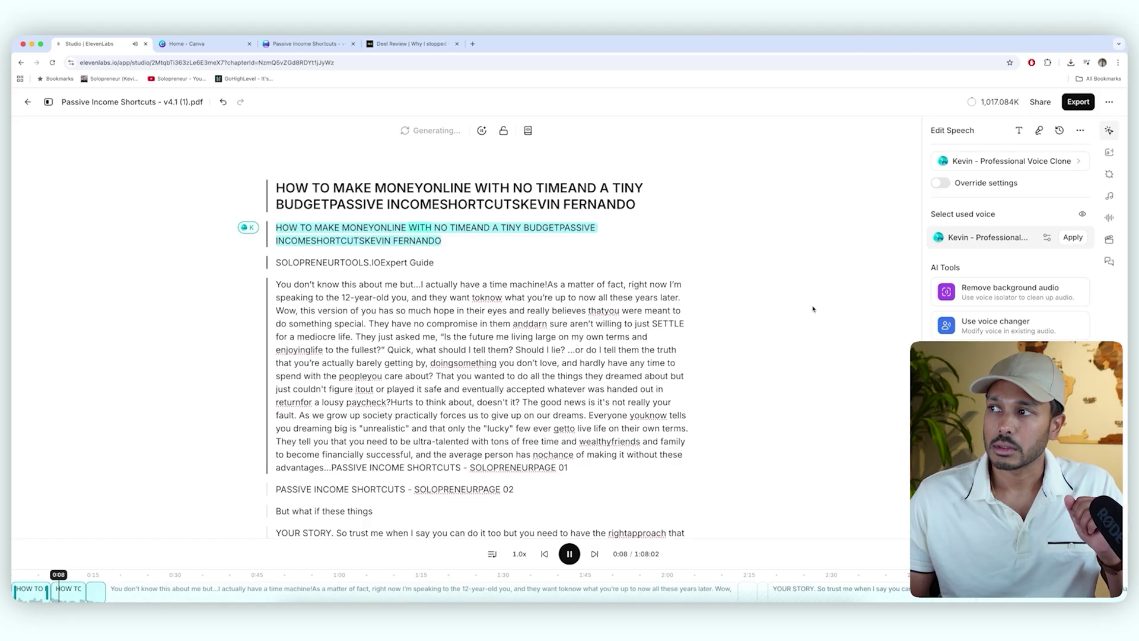
pyautogui.click(279, 284)
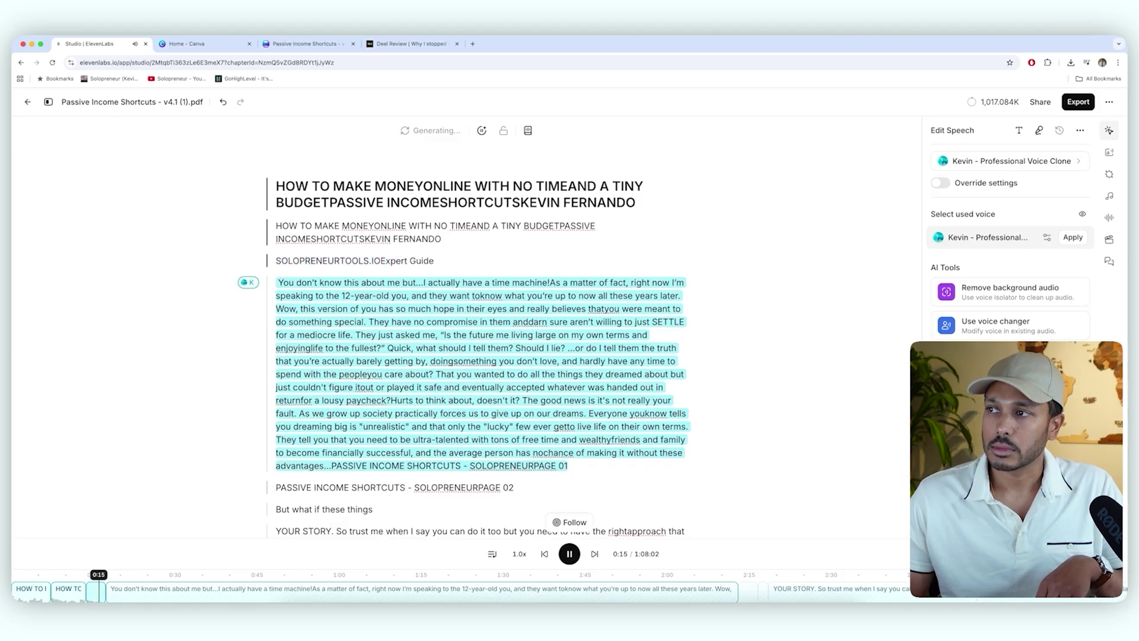
pyautogui.click(570, 553)
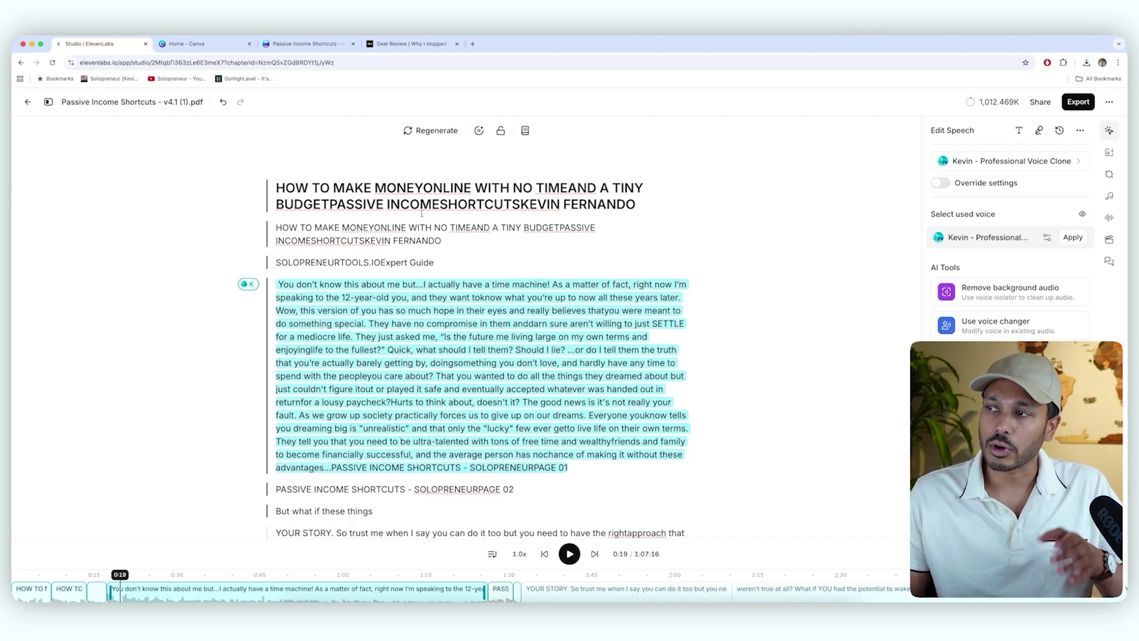
# Delete the duplicated title text through the 'Expert Guide' line and scroll down the script.
pyautogui.click(288, 227)
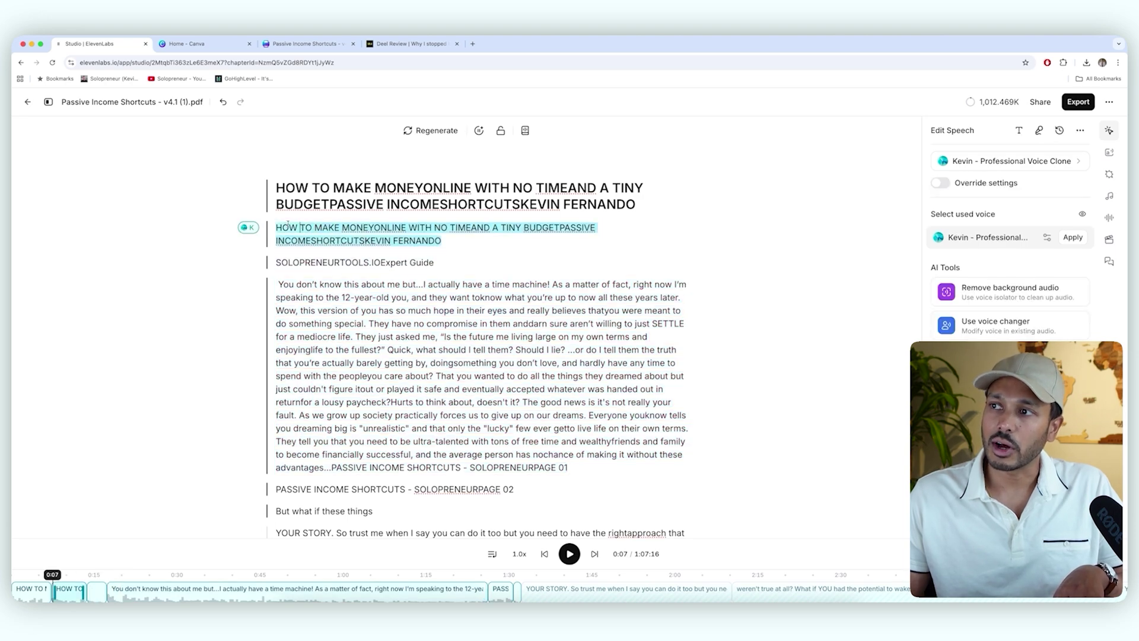
pyautogui.moveTo(277, 227); pyautogui.dragTo(420, 262)
pyautogui.press('BackSpace')
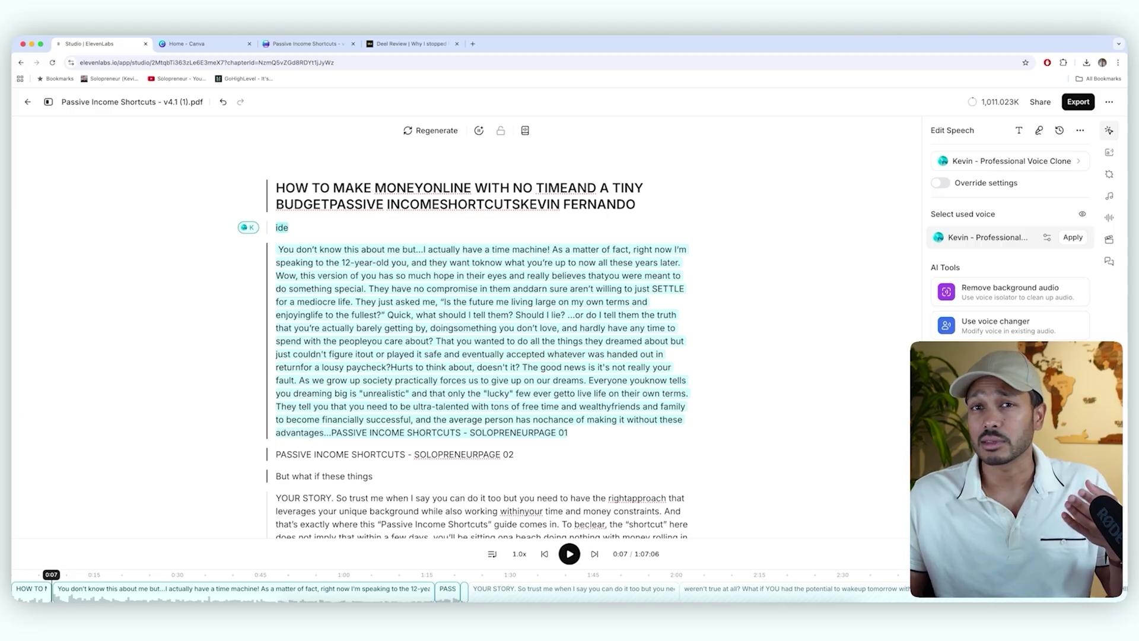
pyautogui.scroll(-20, 580, 284)
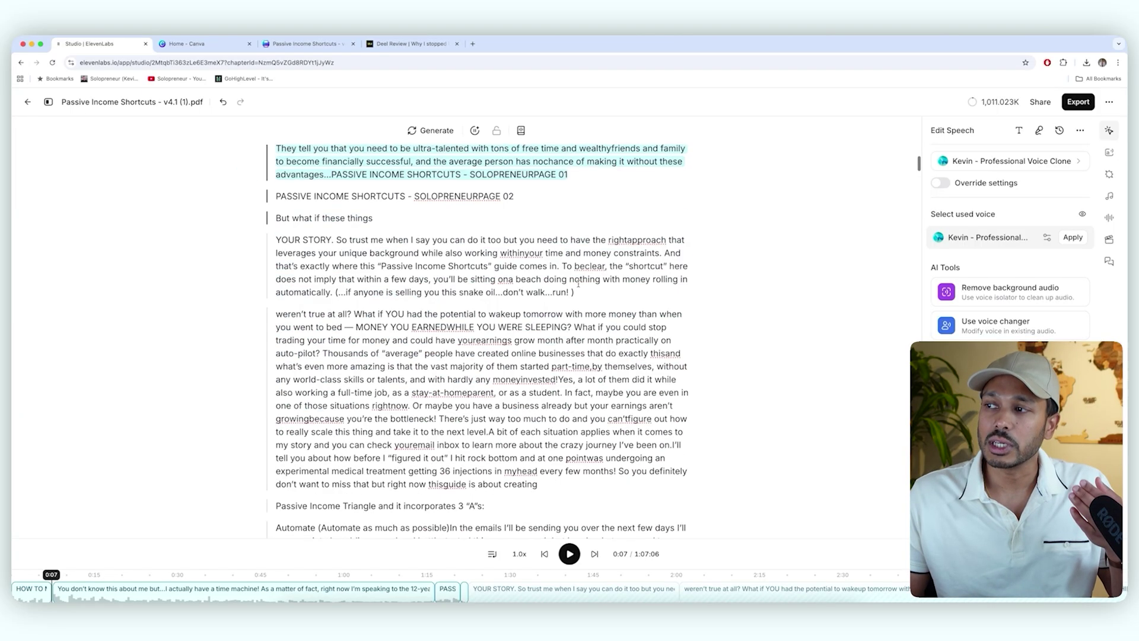
pyautogui.scroll(-1, 532, 287)
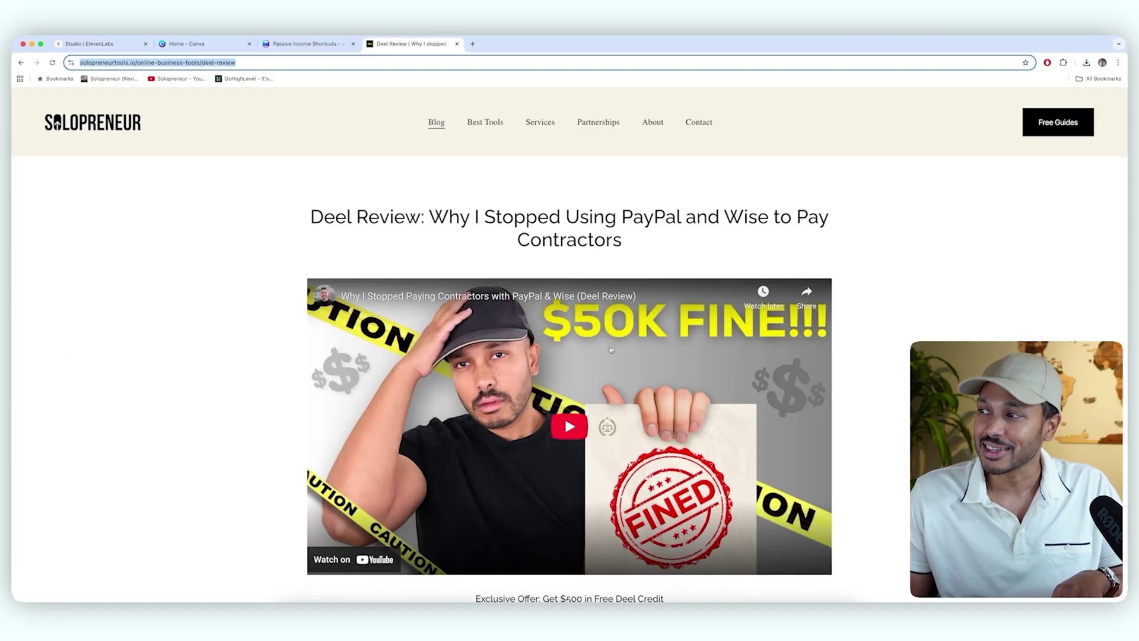
# Start a new podcast by importing the solopreneurtools.io Deel review article URL.
pyautogui.scroll(-10, 611, 346)
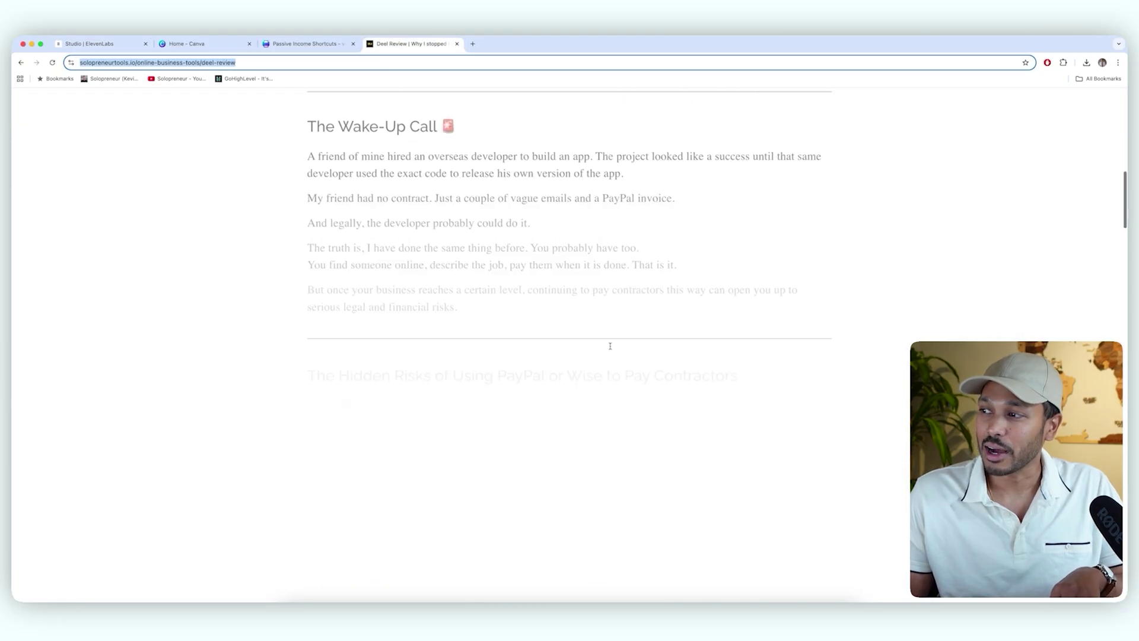
pyautogui.scroll(-15, 606, 343)
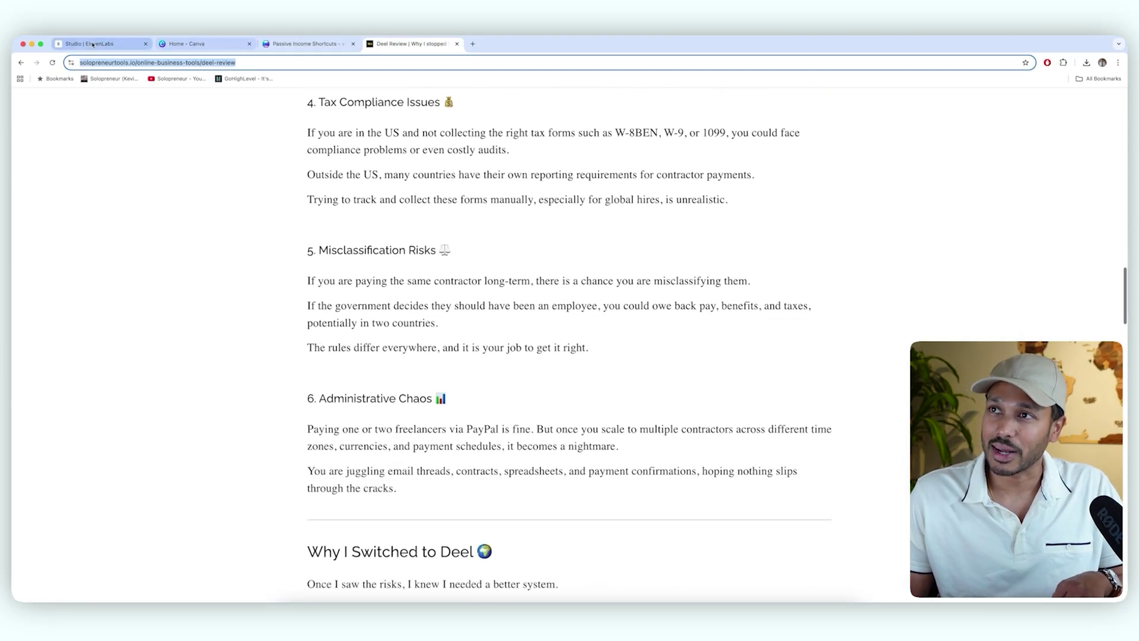
pyautogui.click(93, 45)
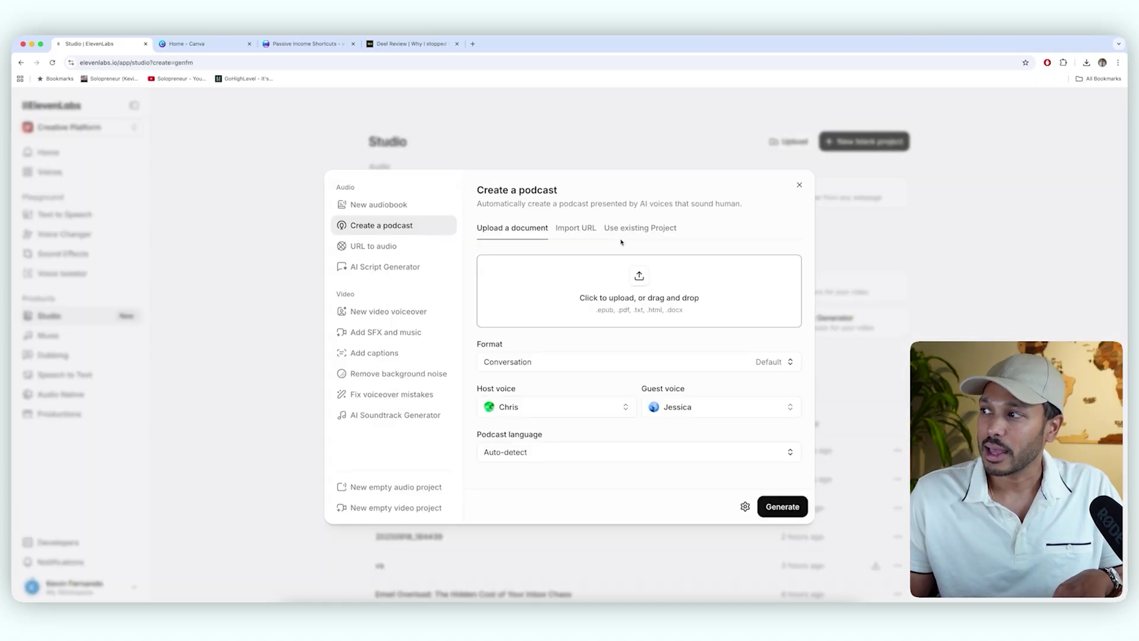
pyautogui.click(568, 229)
pyautogui.click(522, 282)
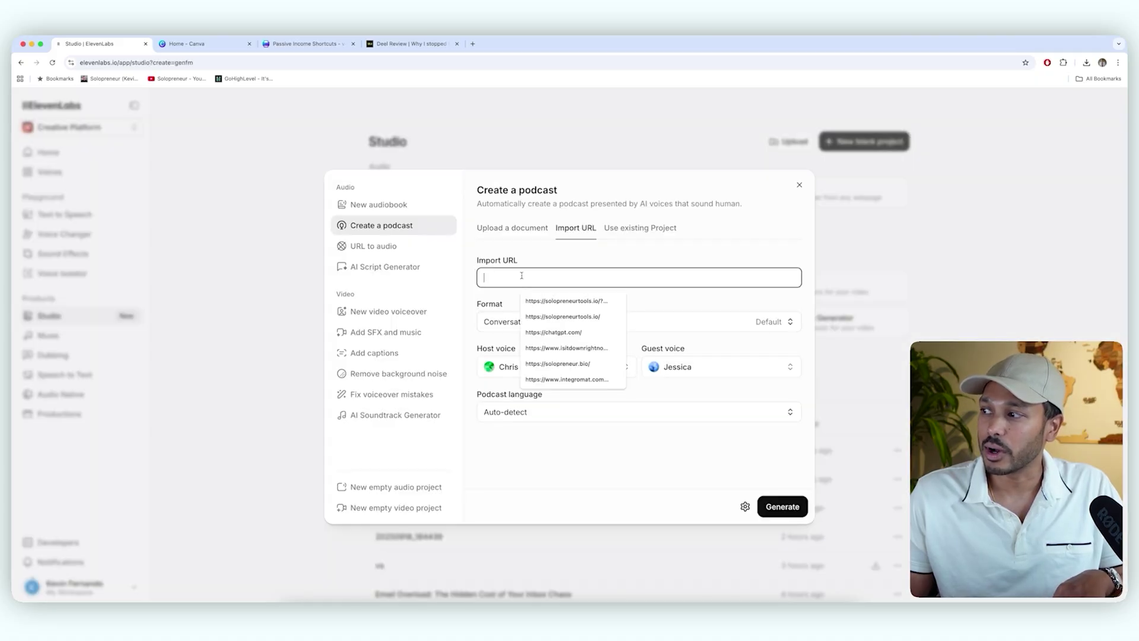
pyautogui.press('super+v')
# Make Archer the podcast host voice and Cassidy the guest voice.
pyautogui.click(546, 366)
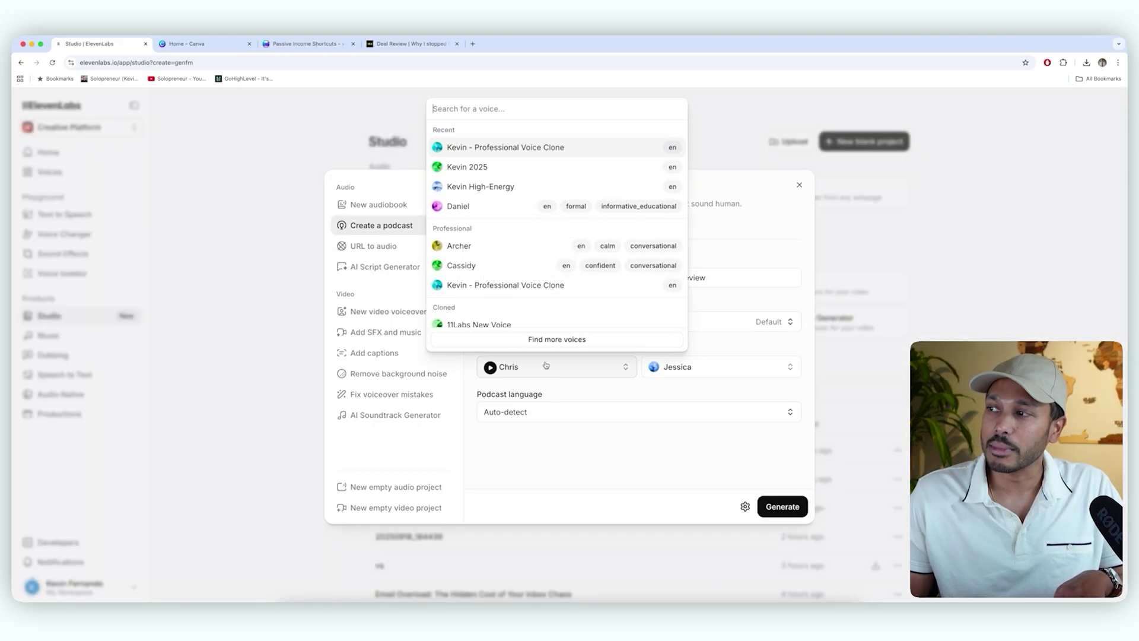
pyautogui.click(498, 246)
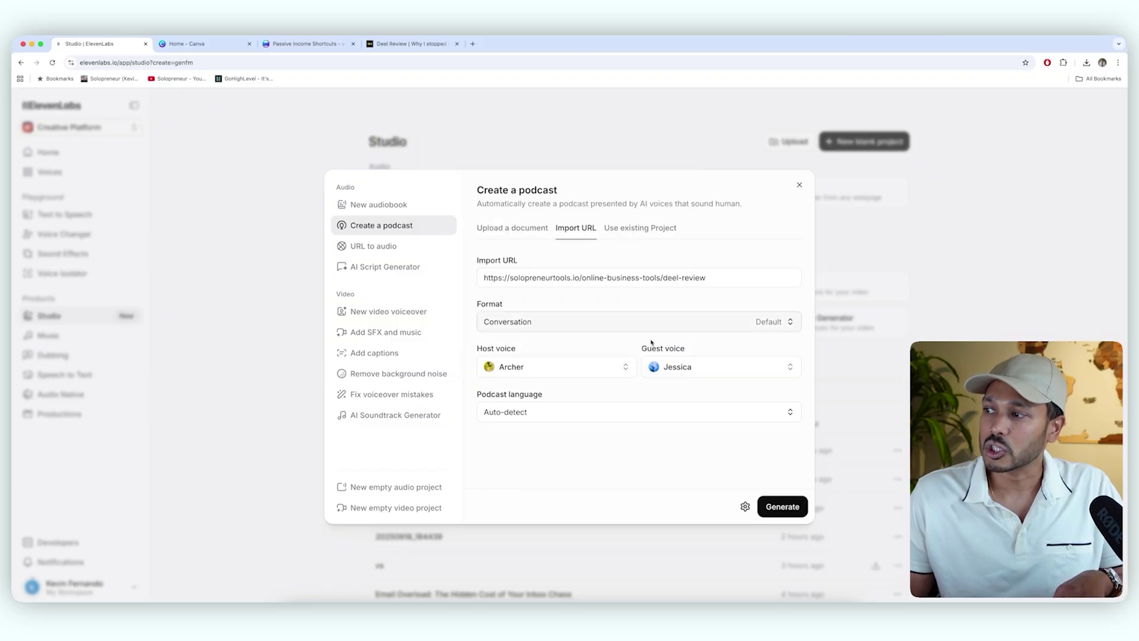
pyautogui.click(677, 365)
pyautogui.click(638, 283)
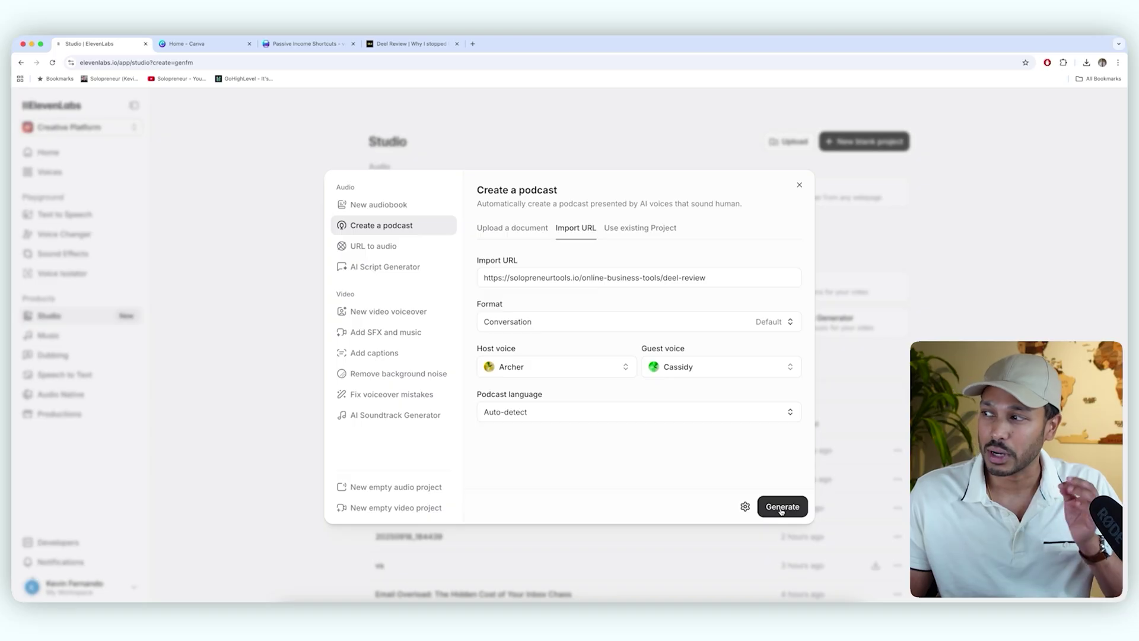
# Generate the Archer–Cassidy podcast, listen to its first lines, then return to the Deel review article.
pyautogui.click(771, 509)
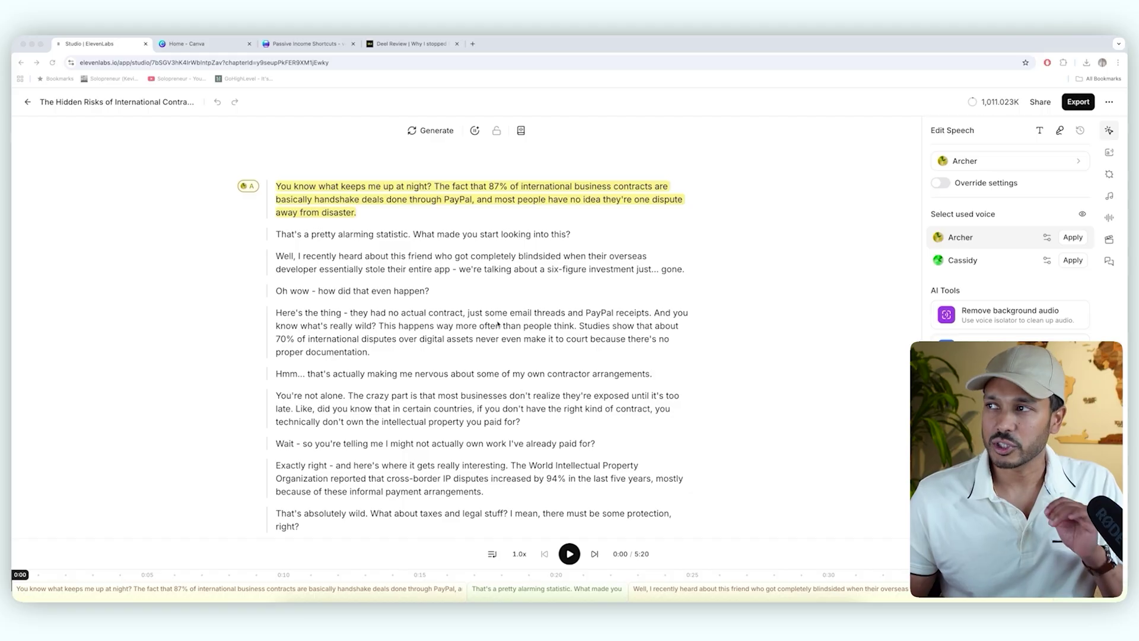
pyautogui.click(569, 553)
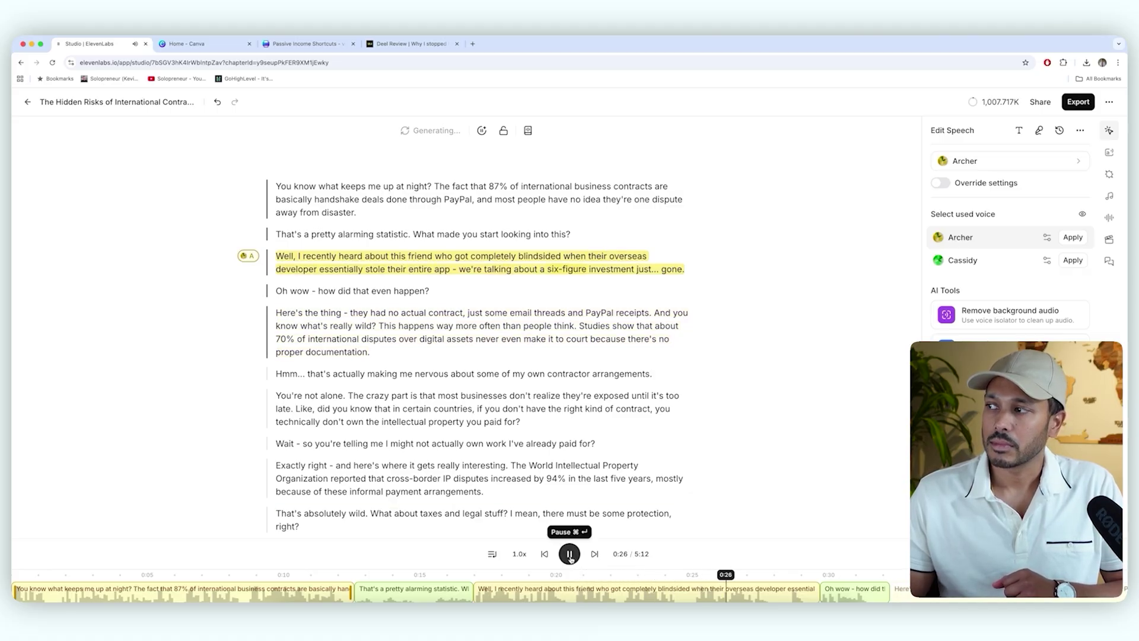
pyautogui.click(570, 554)
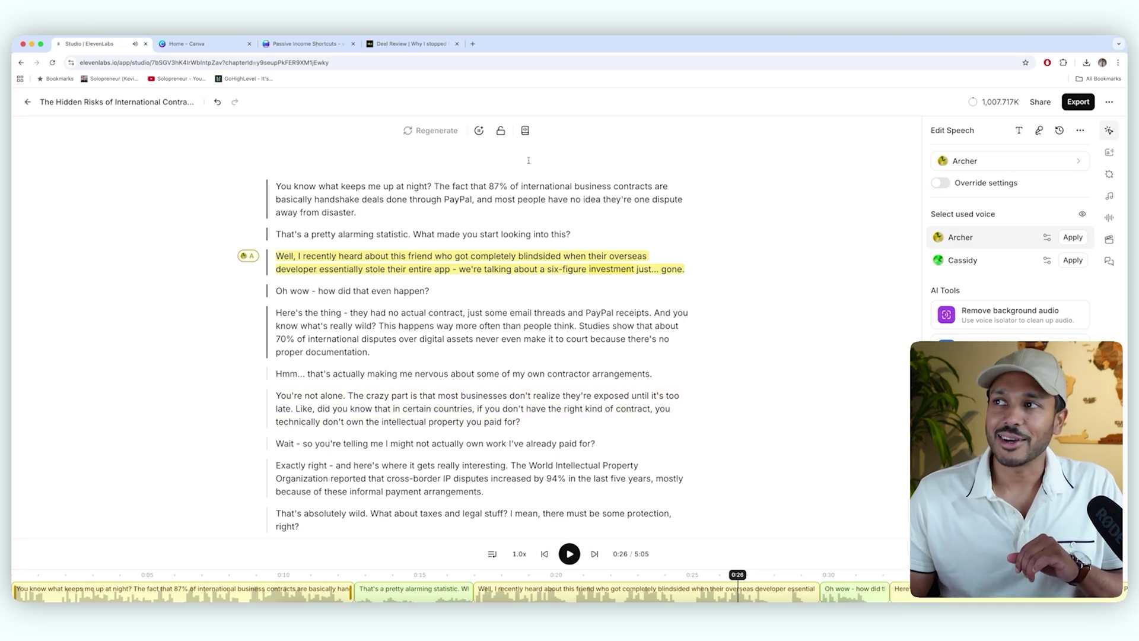
pyautogui.click(409, 43)
pyautogui.scroll(-2, 636, 386)
# Skim the Deel review article, then return to the Studio projects page listing the new podcast.
pyautogui.scroll(15, 624, 380)
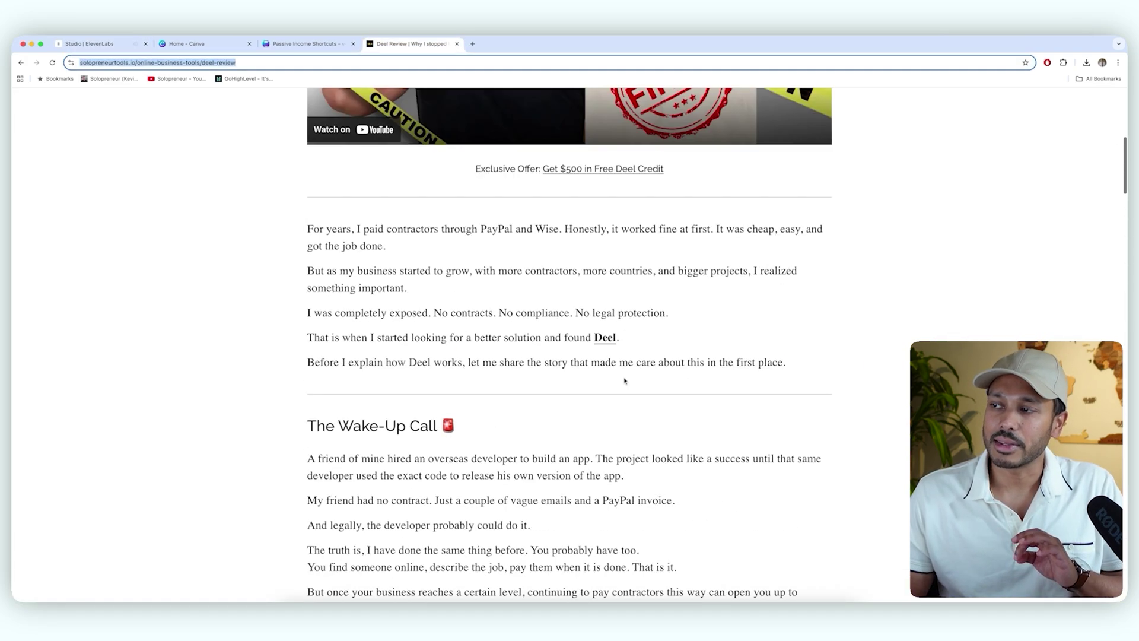
pyautogui.scroll(5, 624, 380)
pyautogui.scroll(-20, 623, 381)
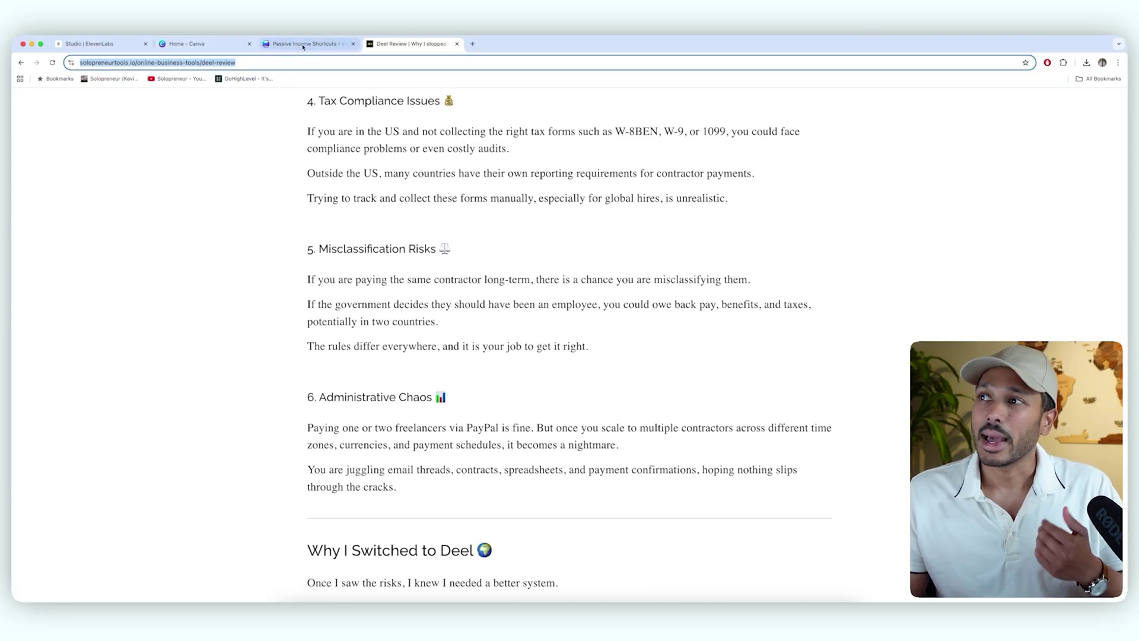
pyautogui.click(89, 44)
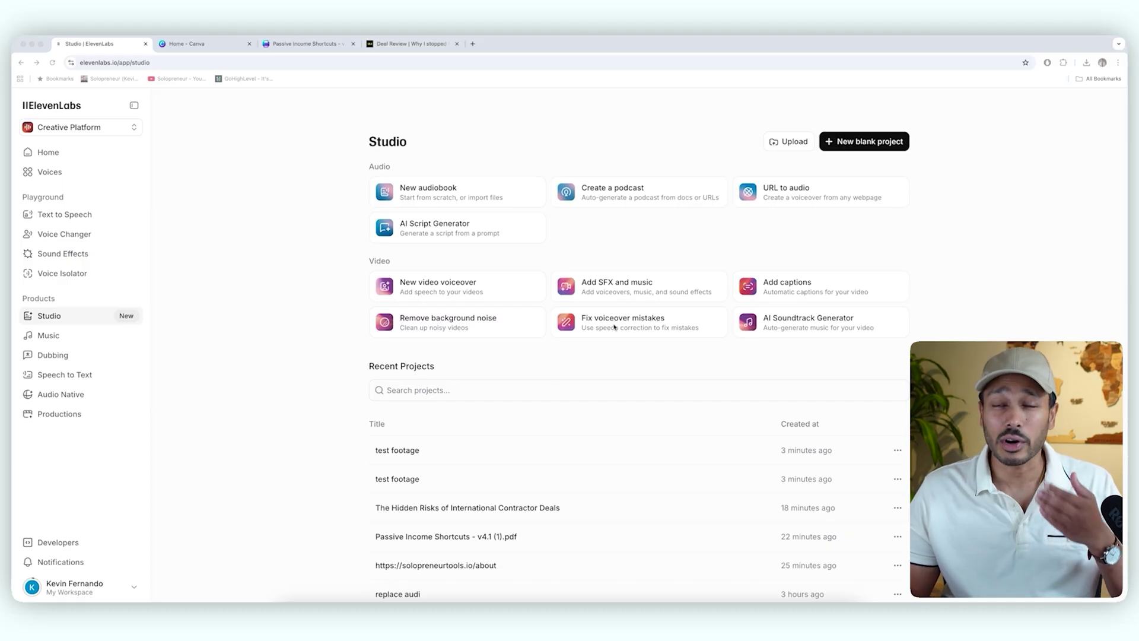
pyautogui.scroll(-1, 420, 557)
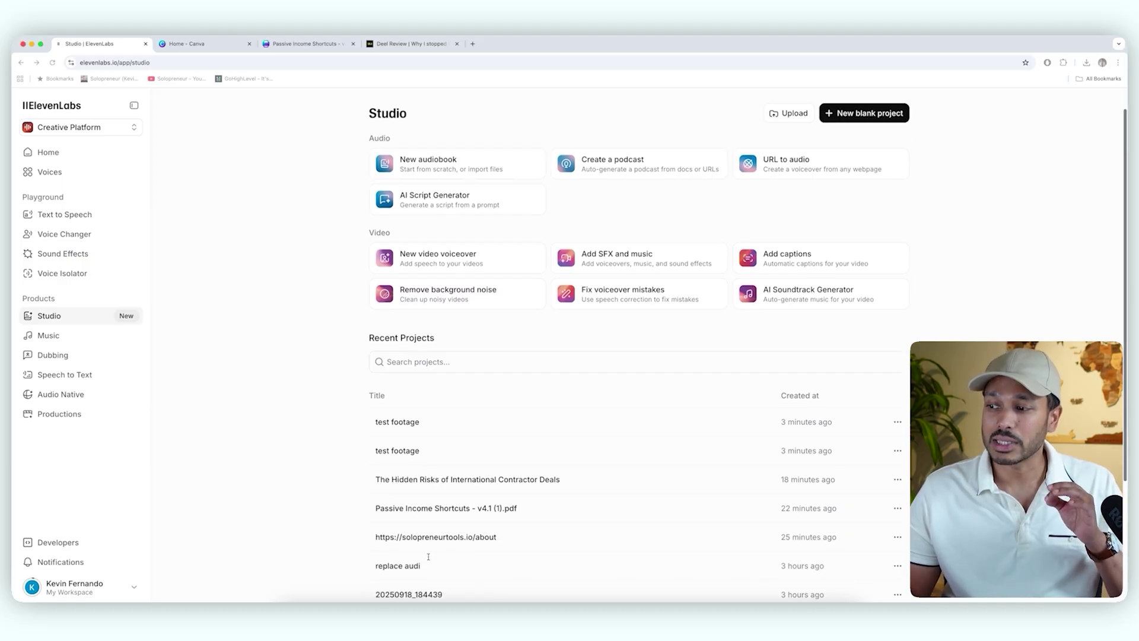
pyautogui.click(399, 565)
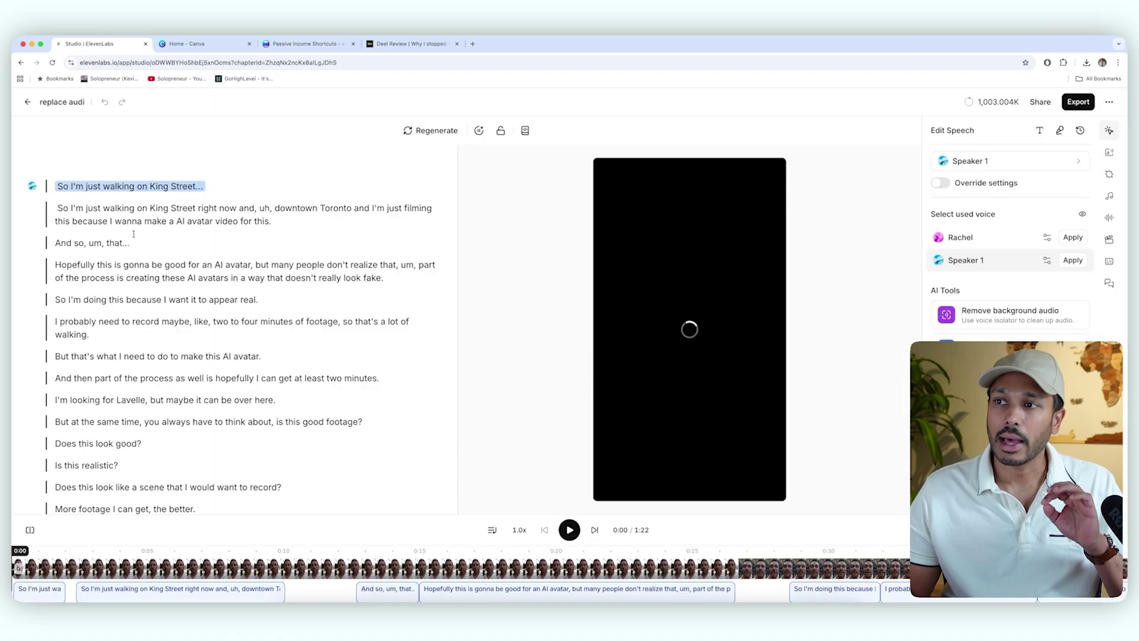